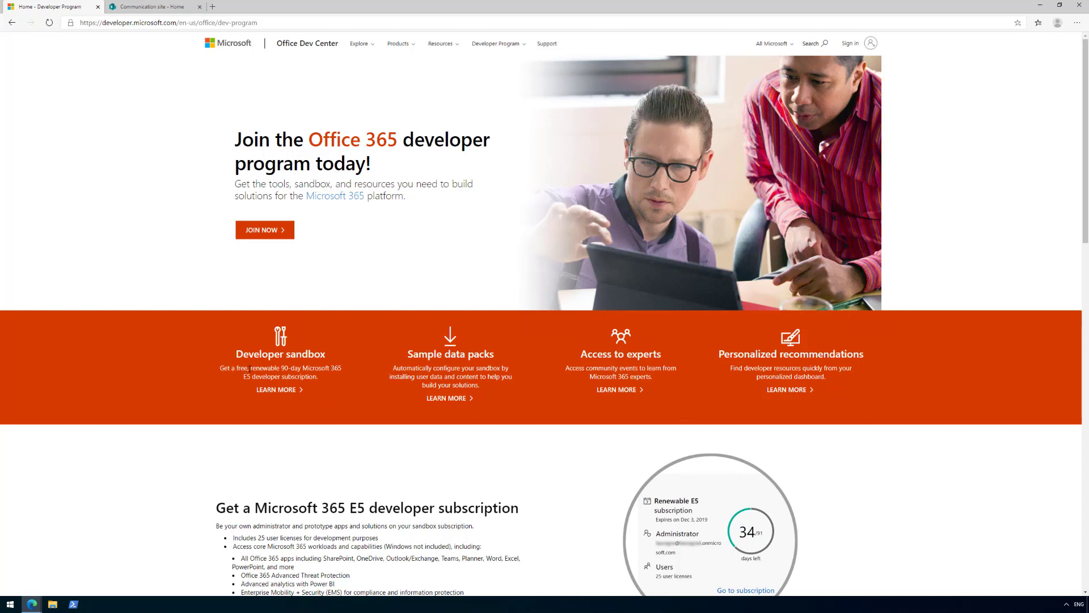
Read through the Developer sandbox description, scrolling down the page and back up.
drag(298, 373, 299, 376)
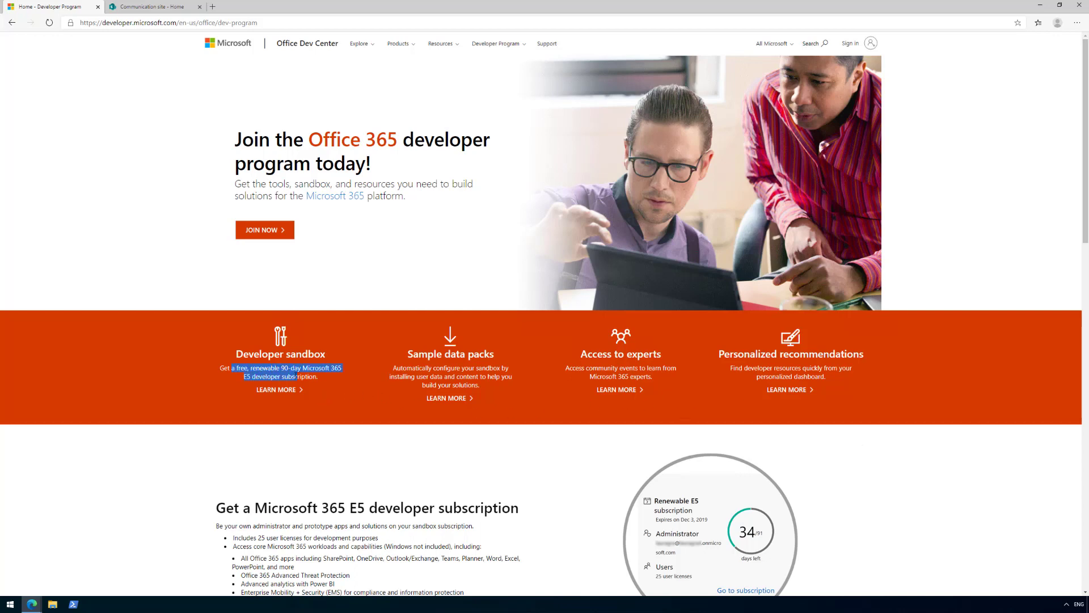
click(211, 456)
click(214, 450)
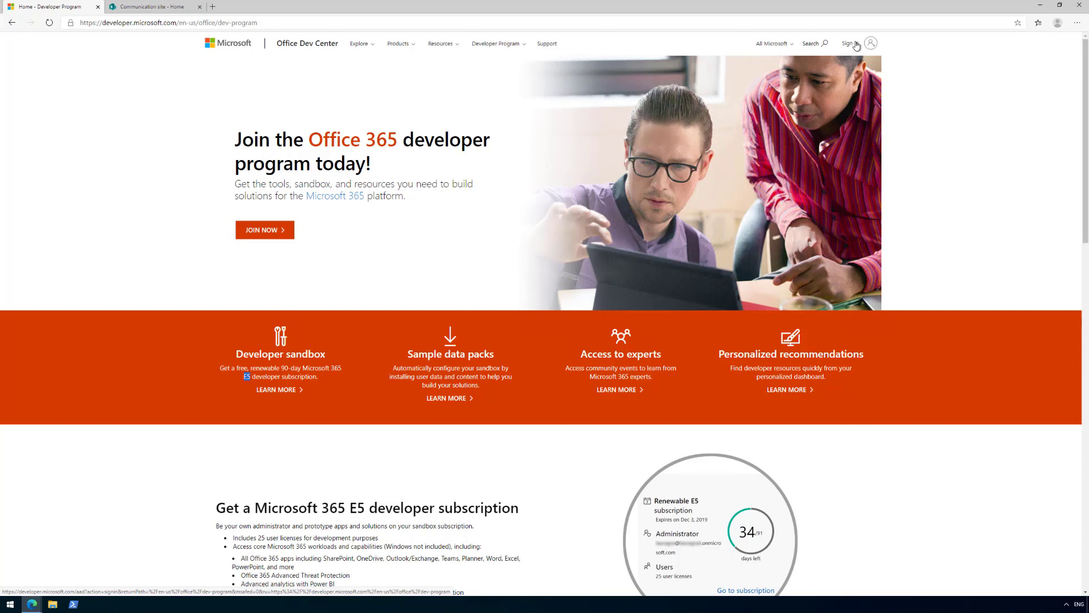
scroll(545, 346, down, 3)
scroll(609, 332, down, 2)
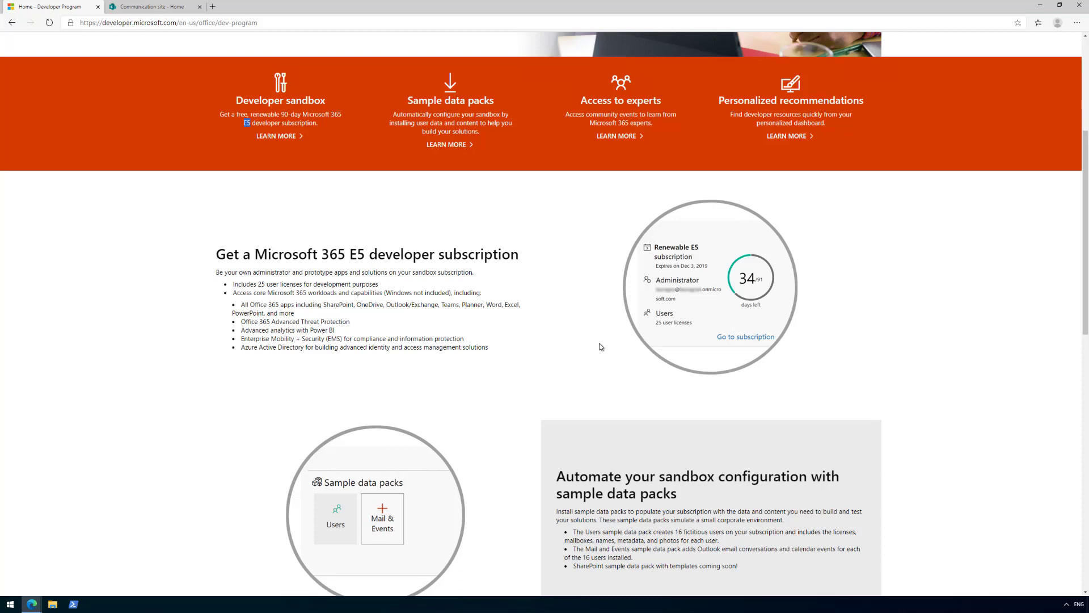
scroll(638, 359, down, 1)
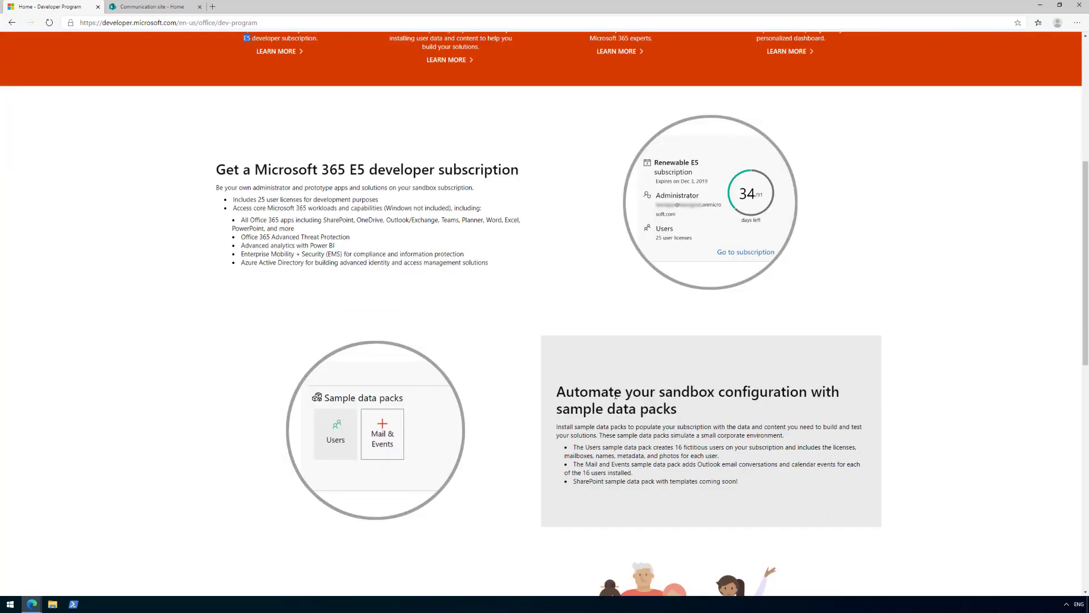
scroll(524, 408, down, 3)
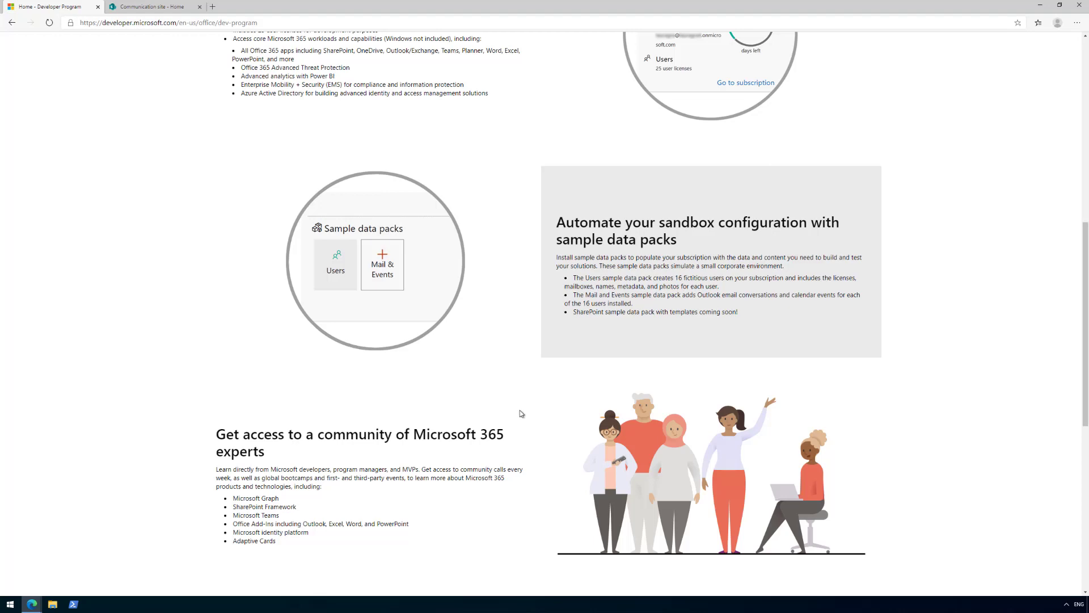
scroll(516, 418, down, 3)
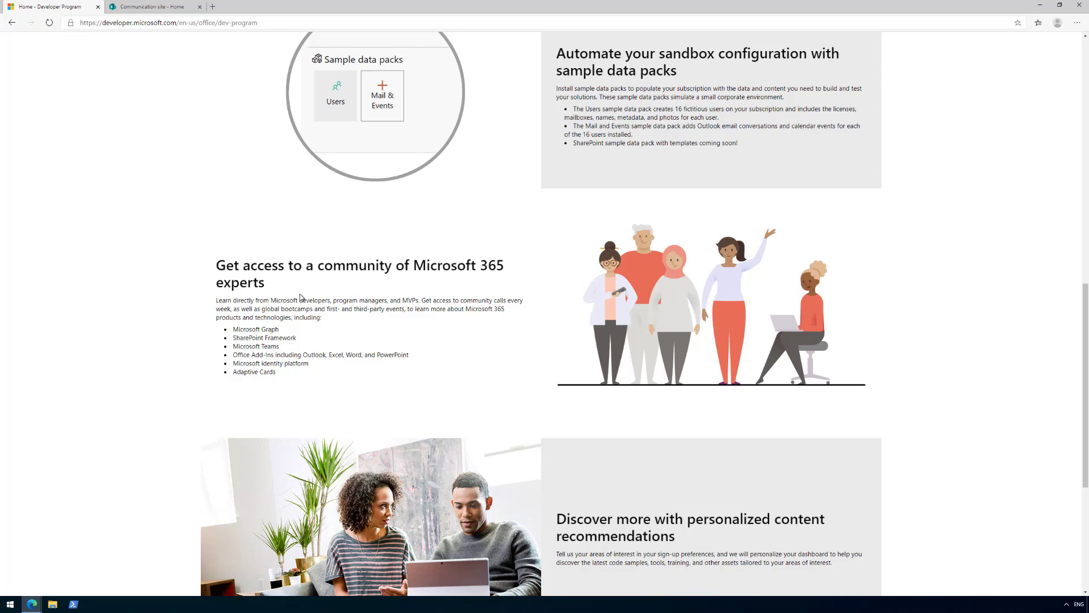
scroll(445, 240, down, 3)
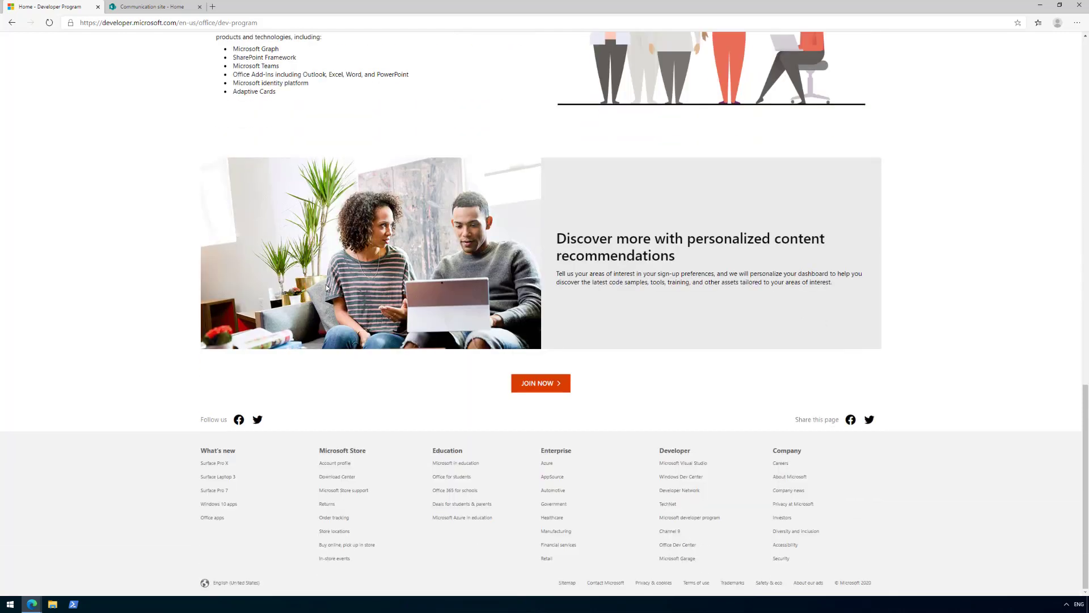
scroll(444, 241, up, 4)
scroll(413, 242, up, 10)
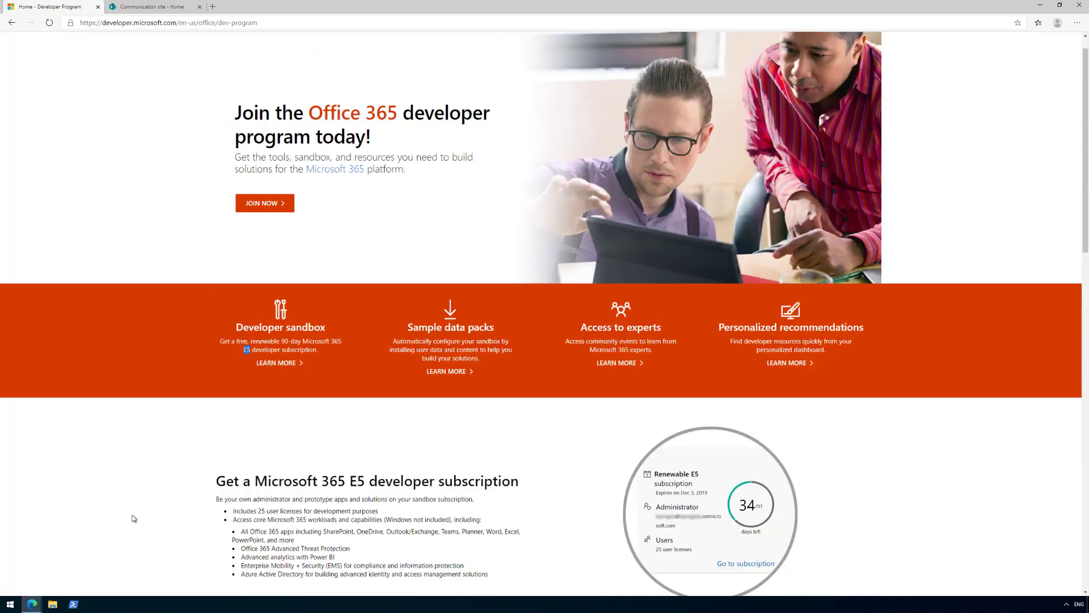
In the private window, go to Developer Program > My Dashboard and check the subscription domain.
click(37, 605)
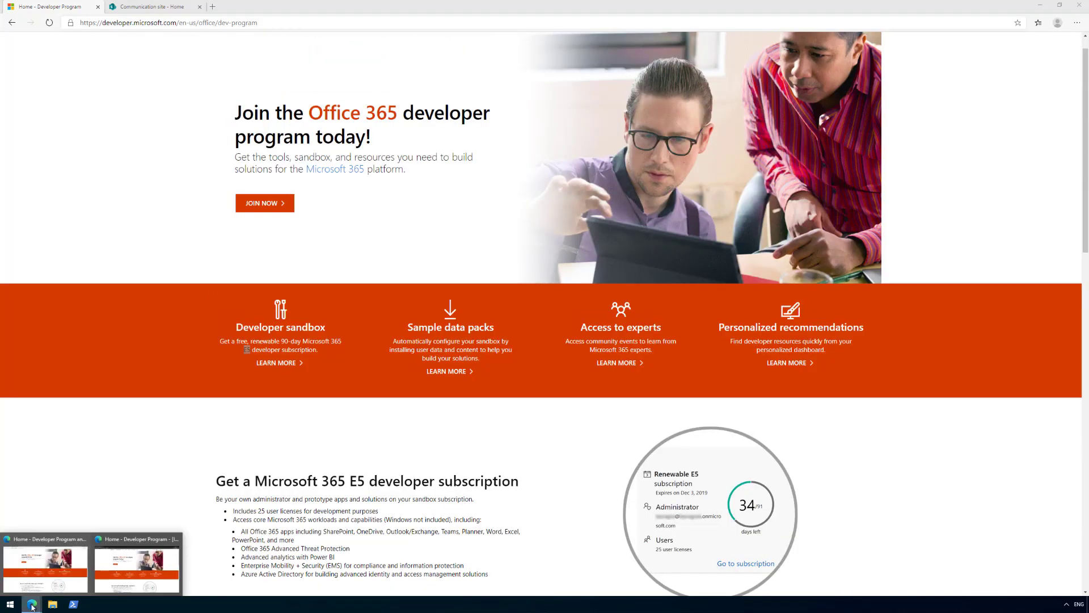
click(138, 571)
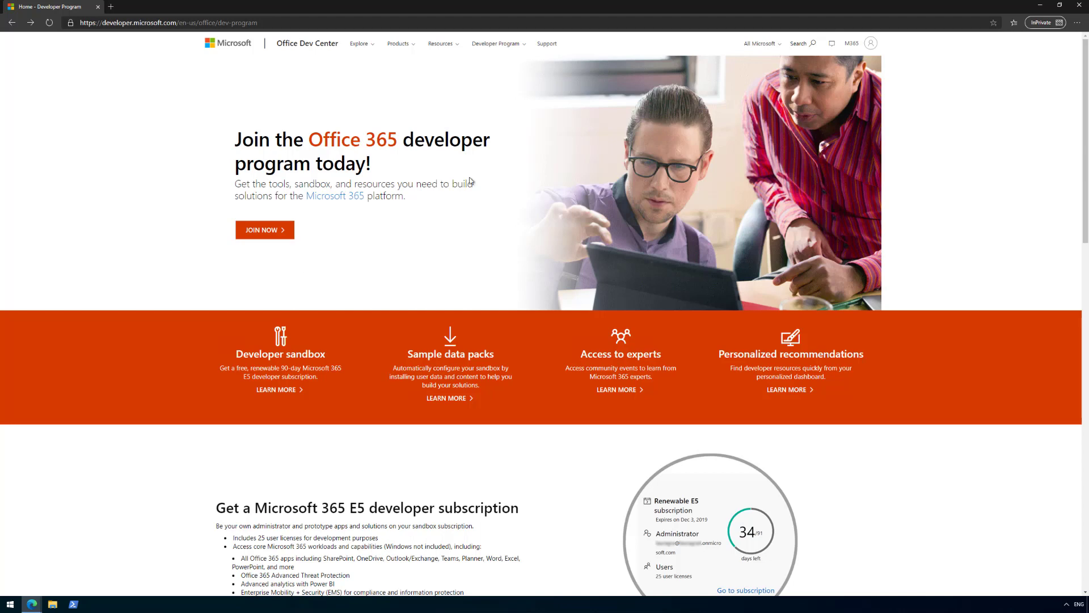
click(517, 46)
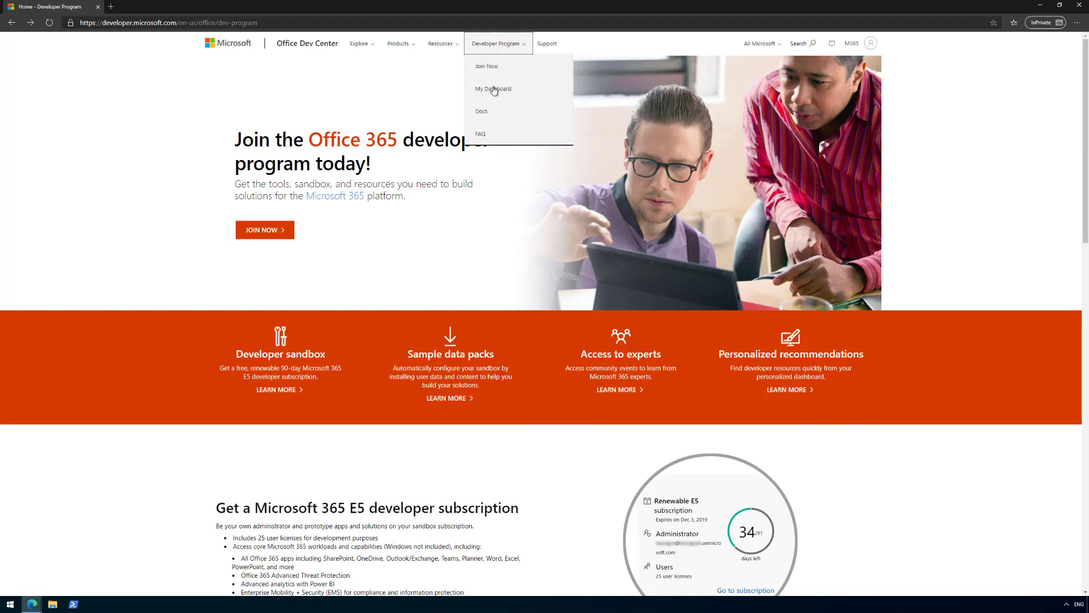
click(496, 90)
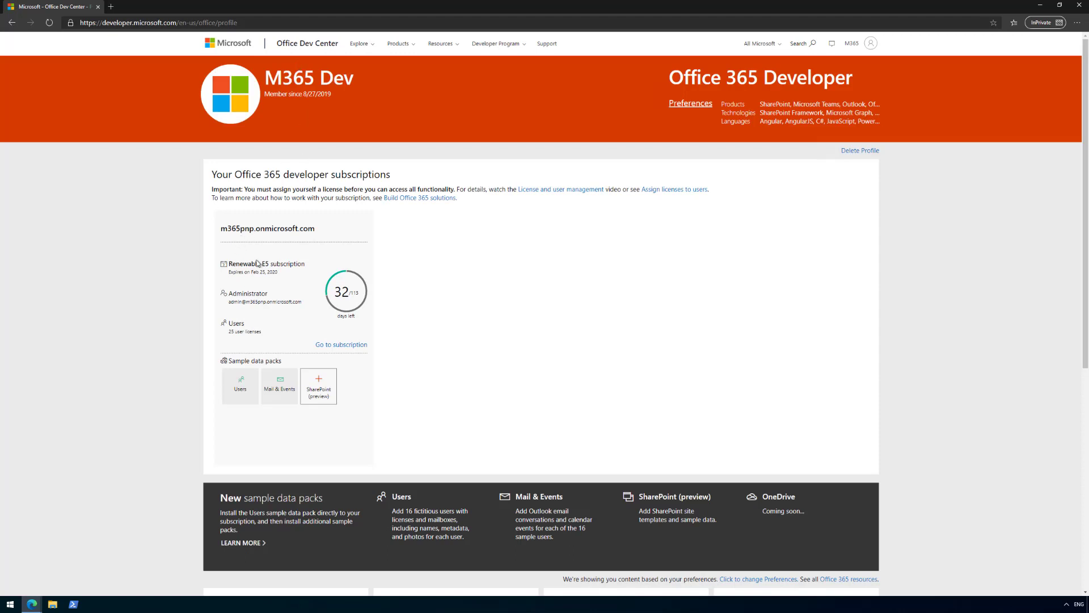
drag(221, 228, 256, 228)
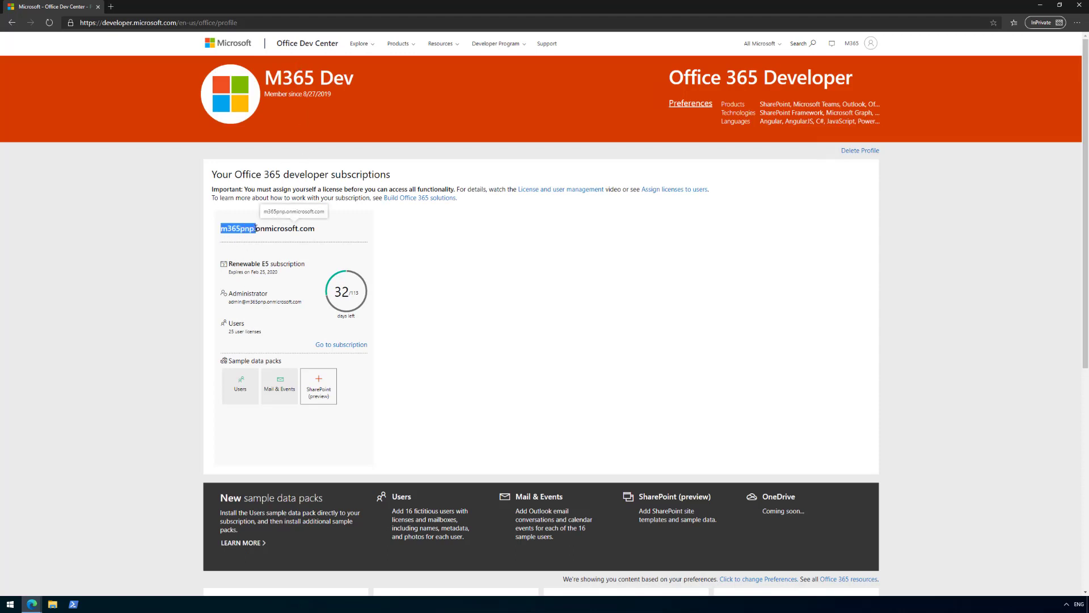
click(287, 228)
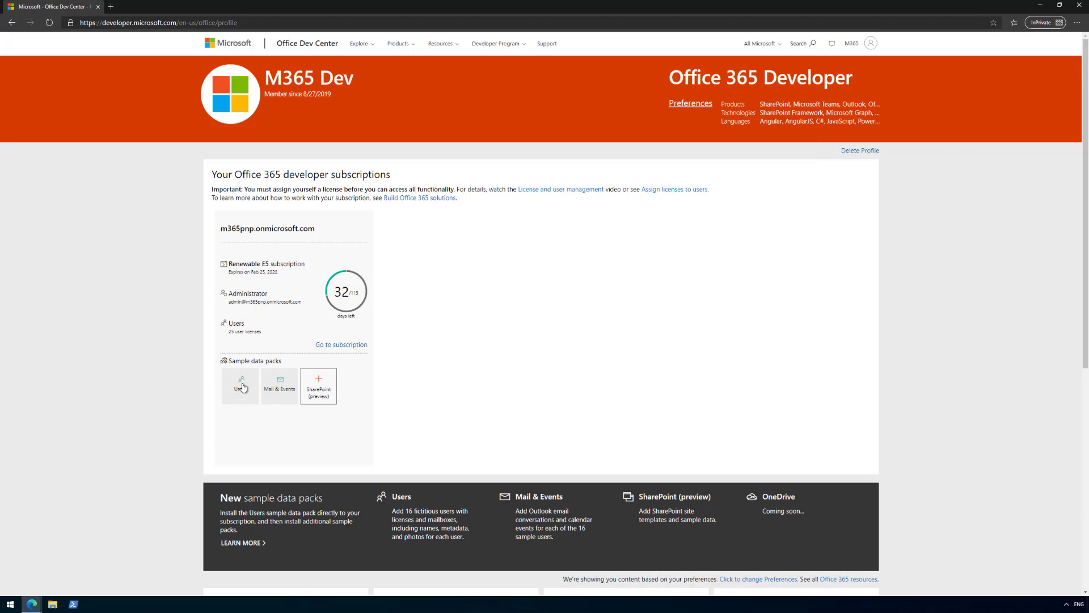
View the SharePoint (preview) sample data pack details, then close them.
click(316, 386)
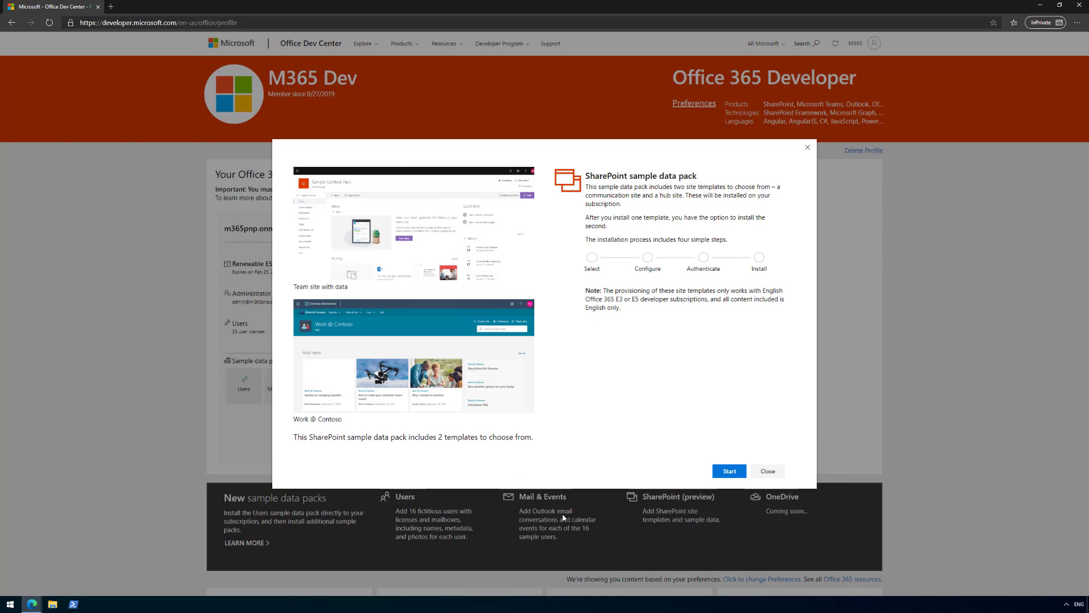
click(782, 472)
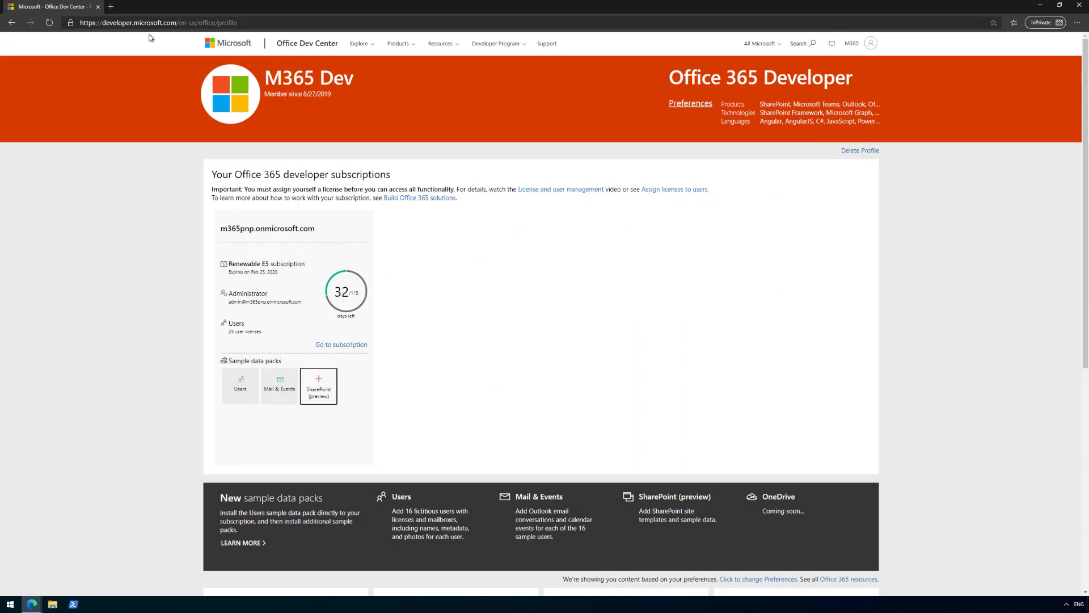
Load lookbook.microsoft.com in a new browser tab.
click(111, 7)
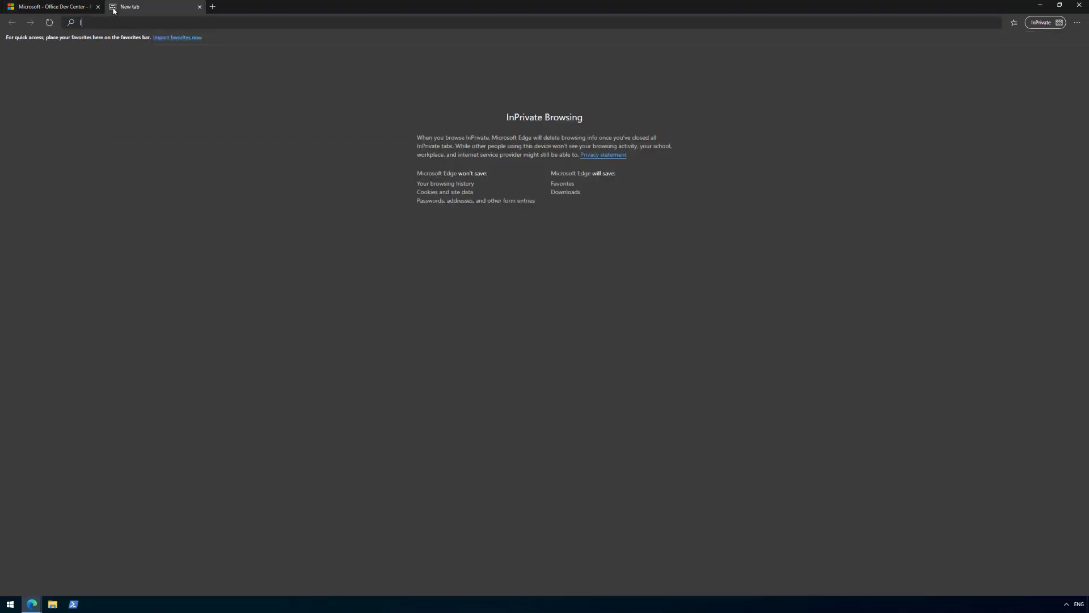
text(lookbook.)
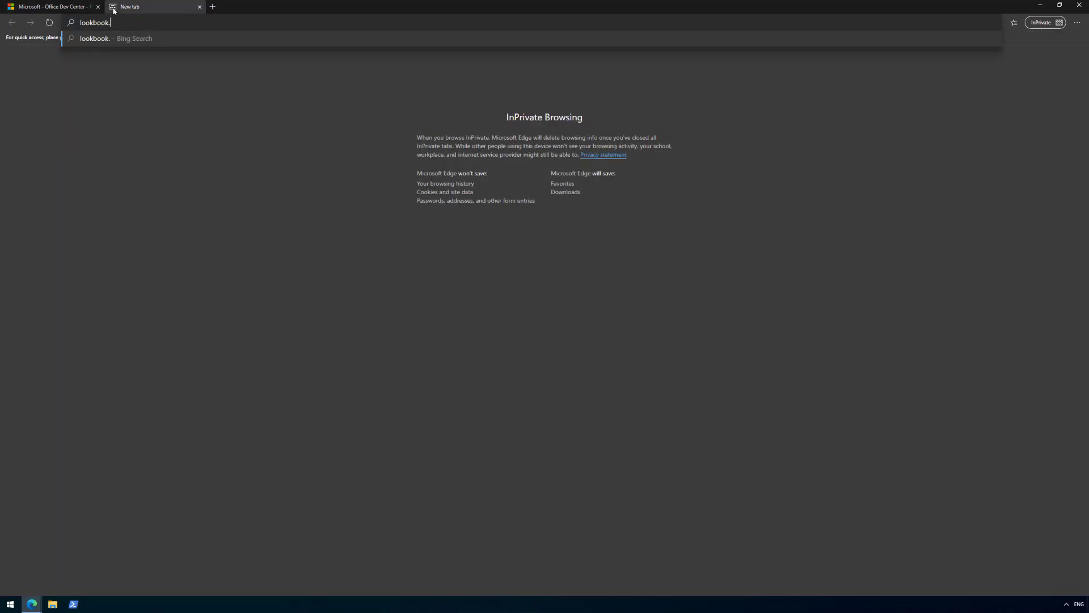
text(microsoft.com)
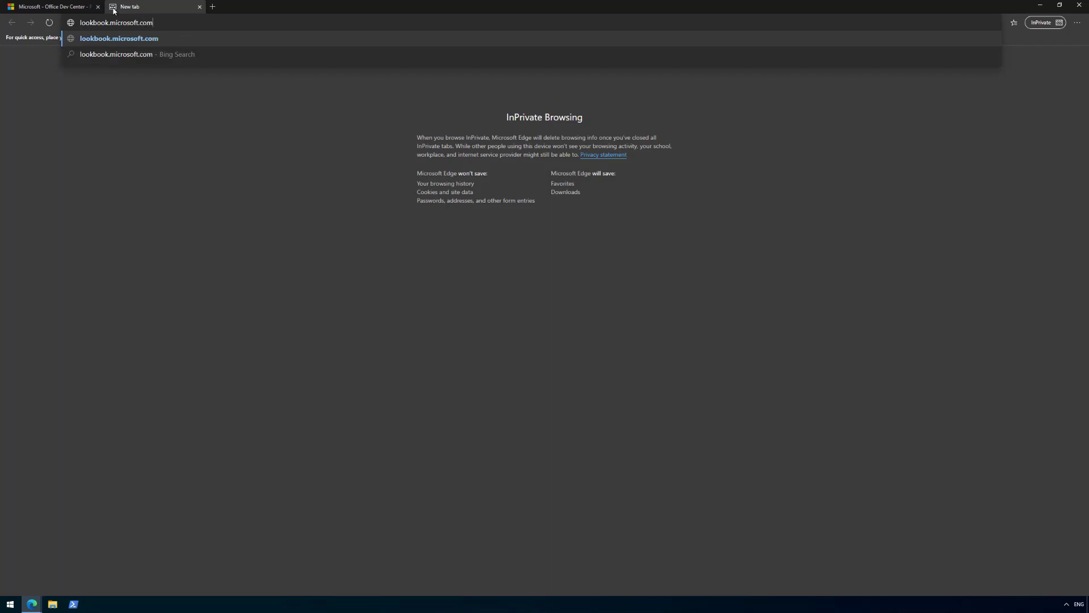
key(Return)
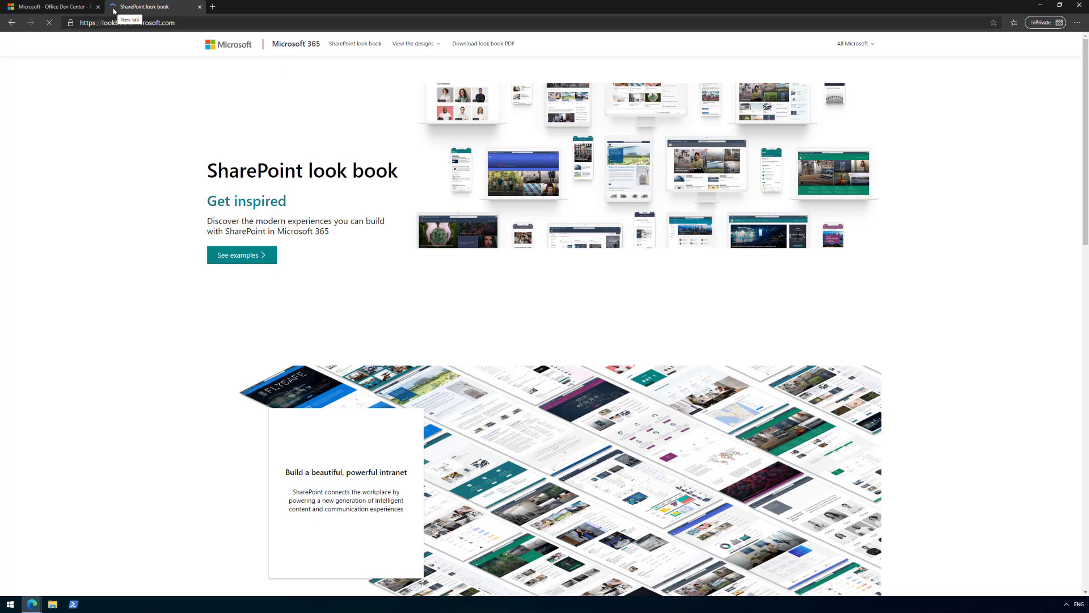
Browse the Department, Team, Community, Solutions and Organization designs, then show the browser window previews.
scroll(173, 241, down, 3)
scroll(174, 241, down, 4)
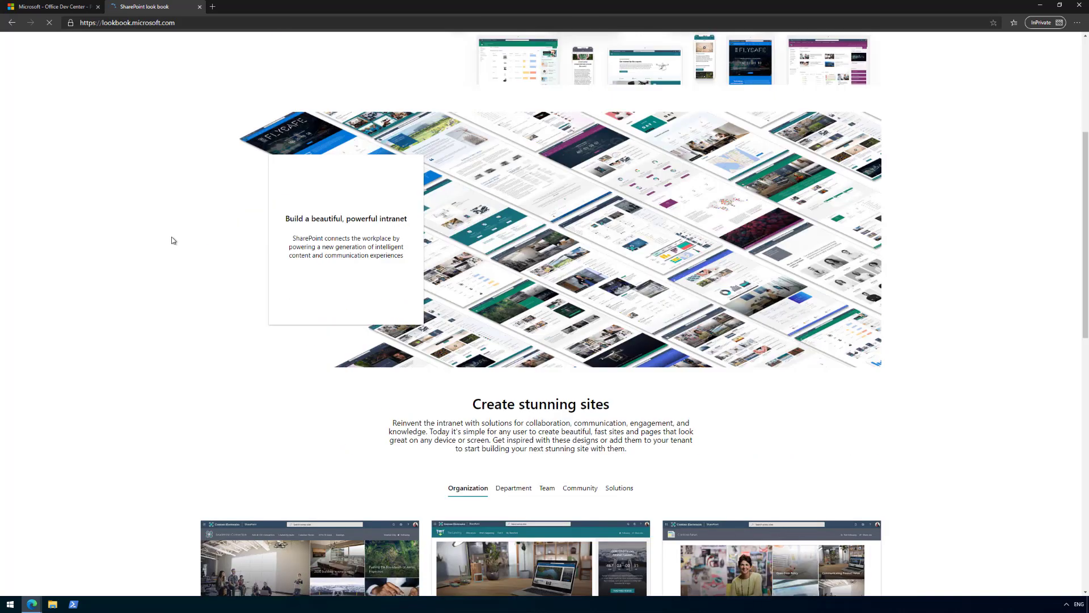
click(518, 322)
scroll(222, 288, down, 3)
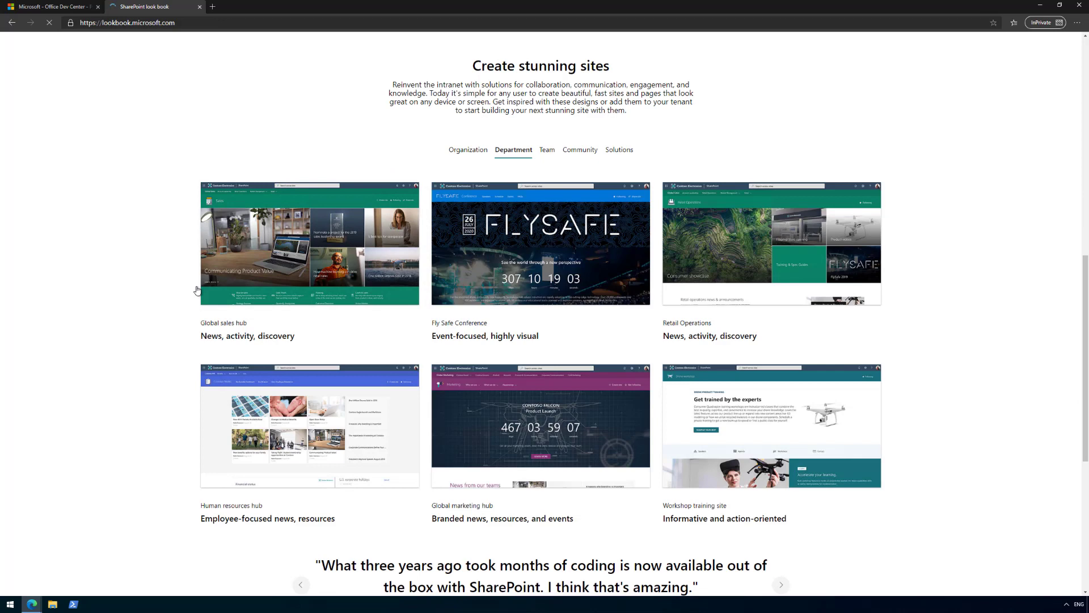
click(546, 152)
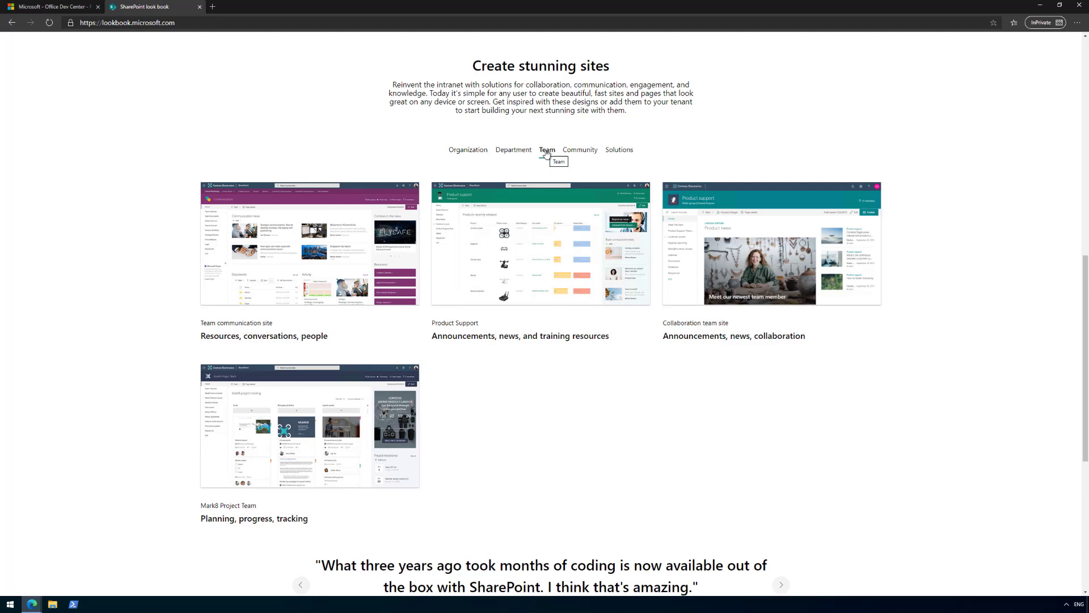
click(585, 154)
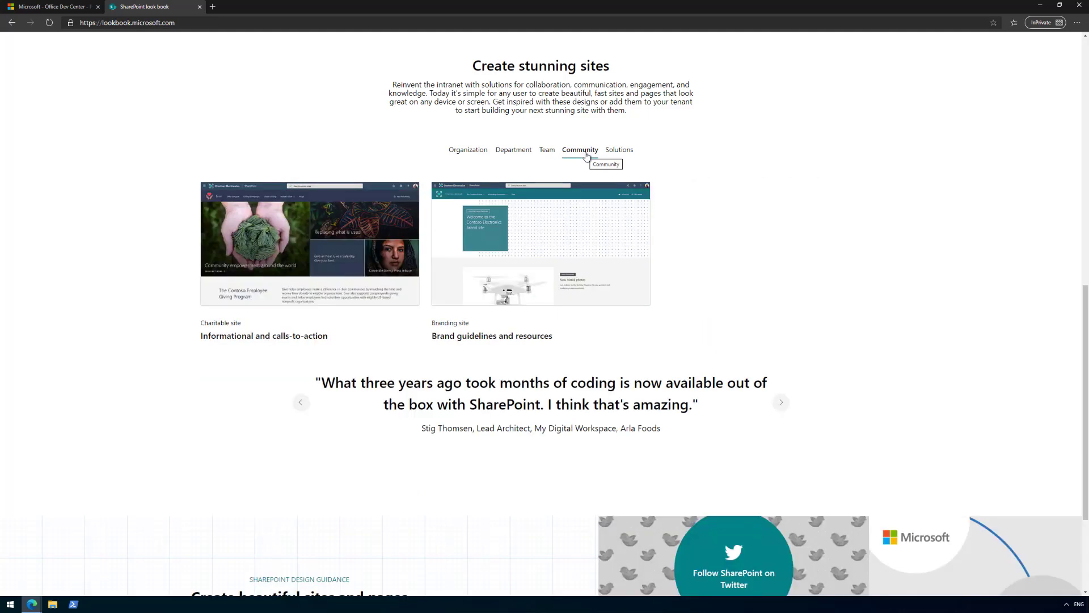
click(617, 151)
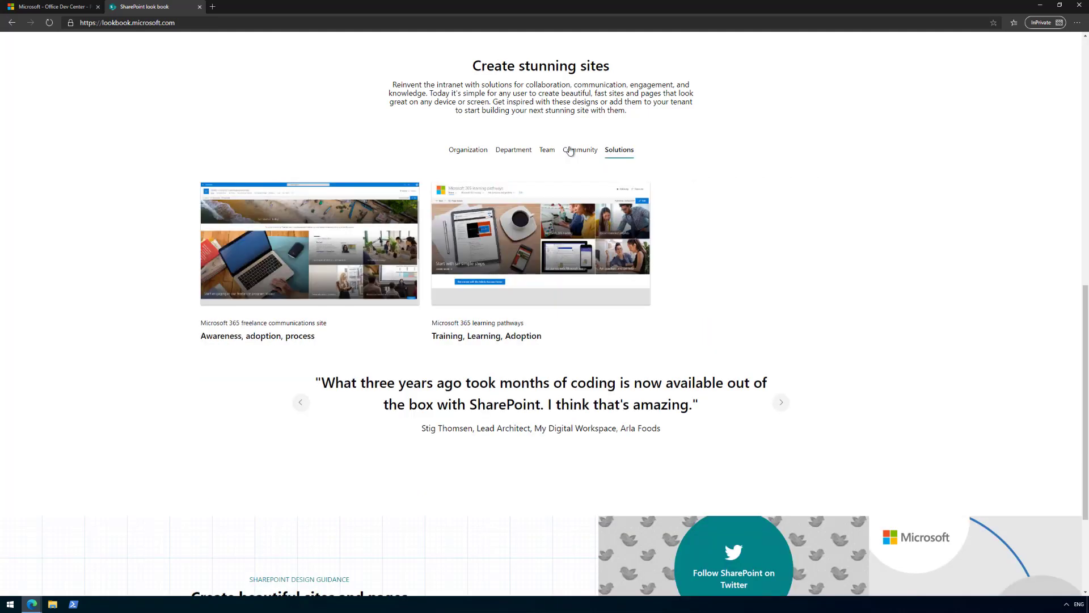
click(468, 157)
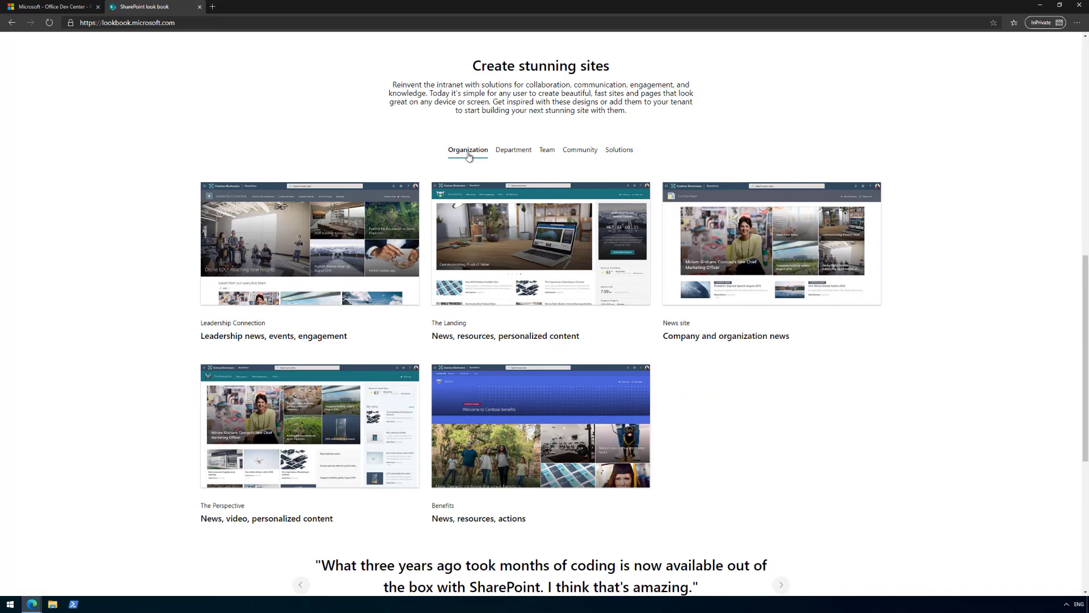
scroll(431, 170, up, 10)
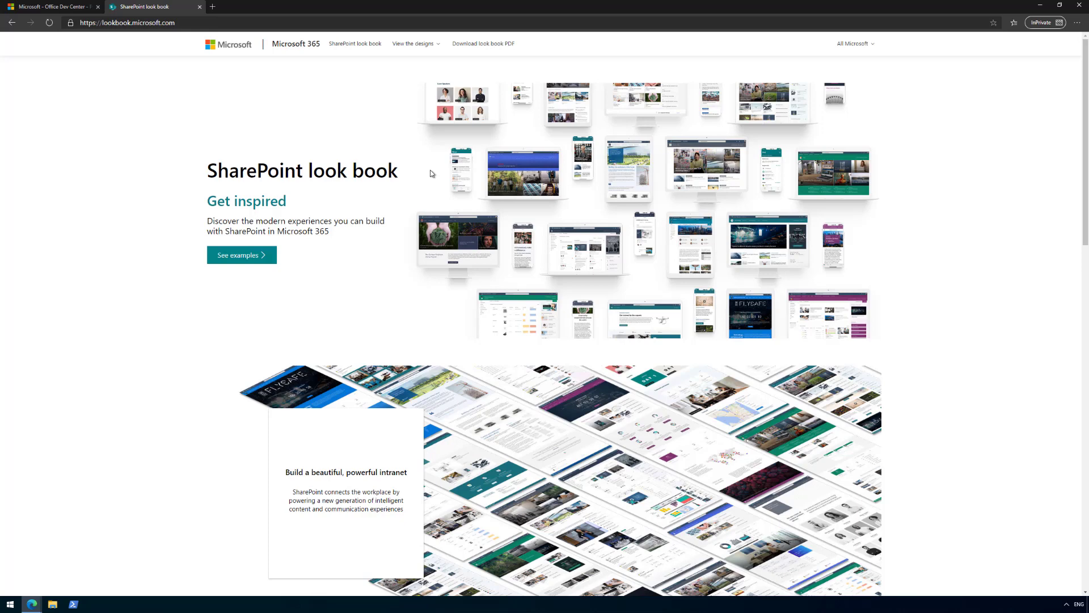
click(31, 603)
Switch to the Communication site tab and open the Microsoft 365 app launcher.
click(57, 571)
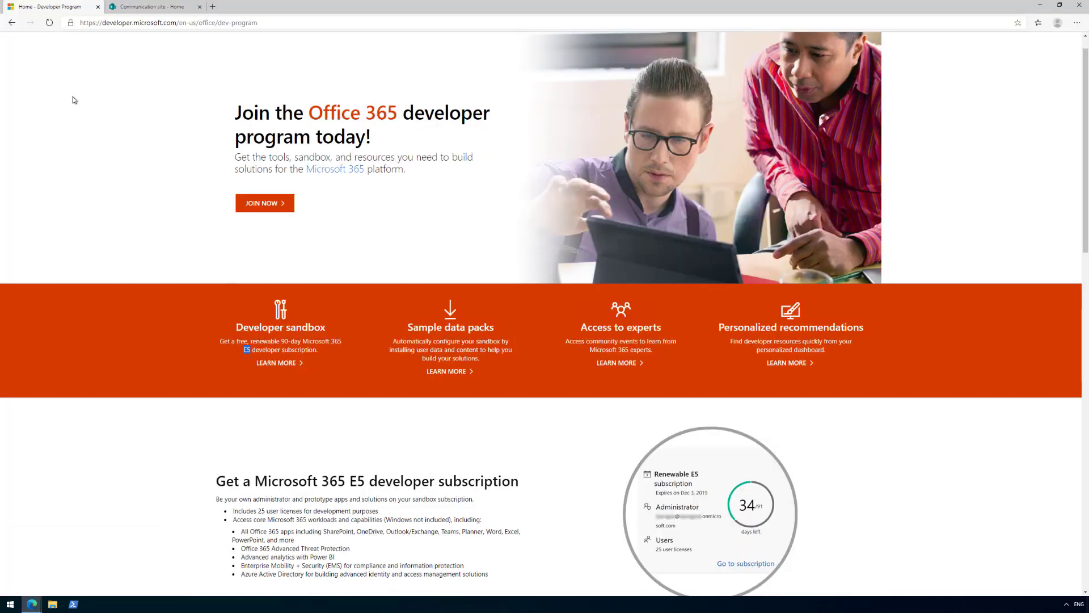
click(166, 7)
click(134, 24)
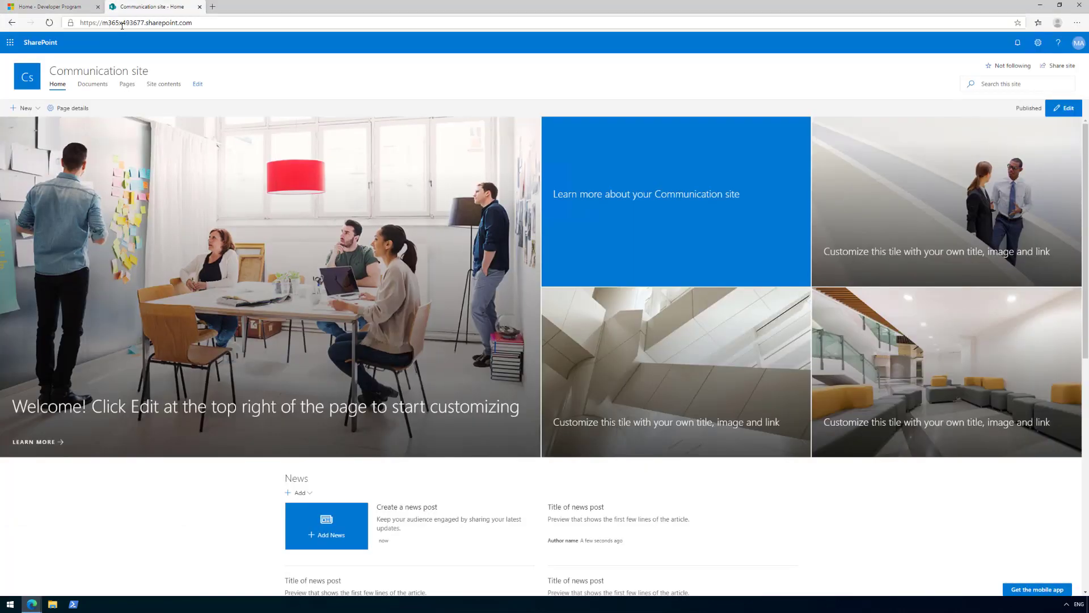
click(131, 23)
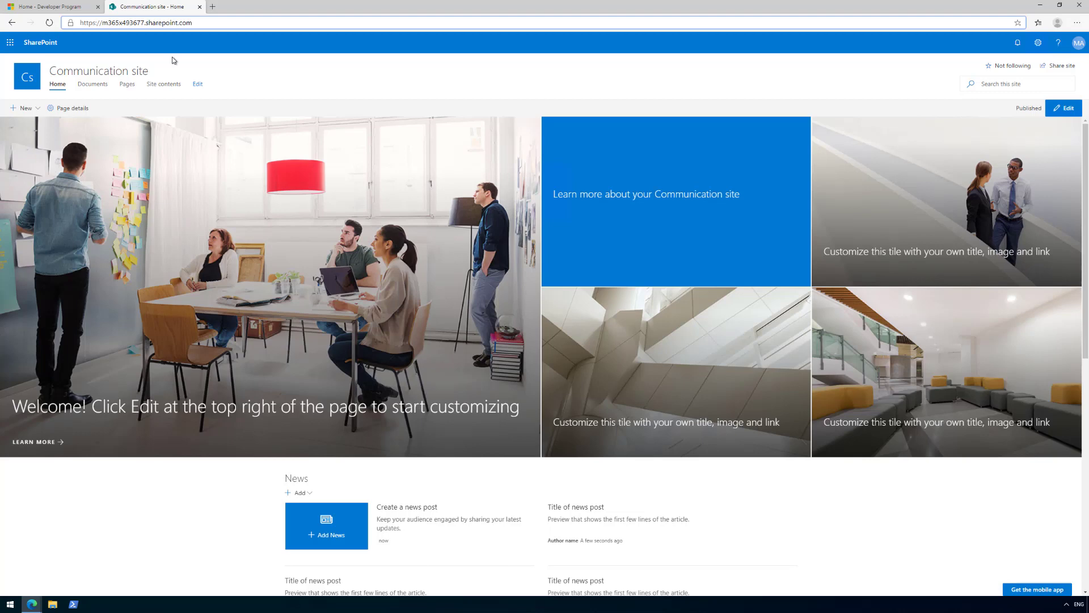
click(10, 42)
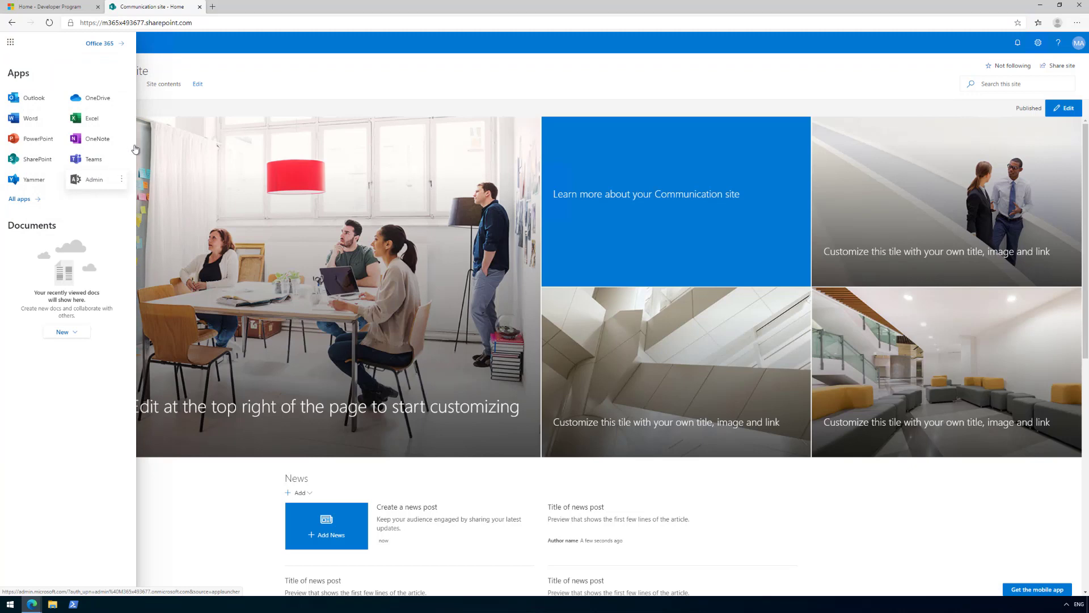
Insert -admin before .sharepoint.com in the site's web address.
click(145, 24)
click(146, 23)
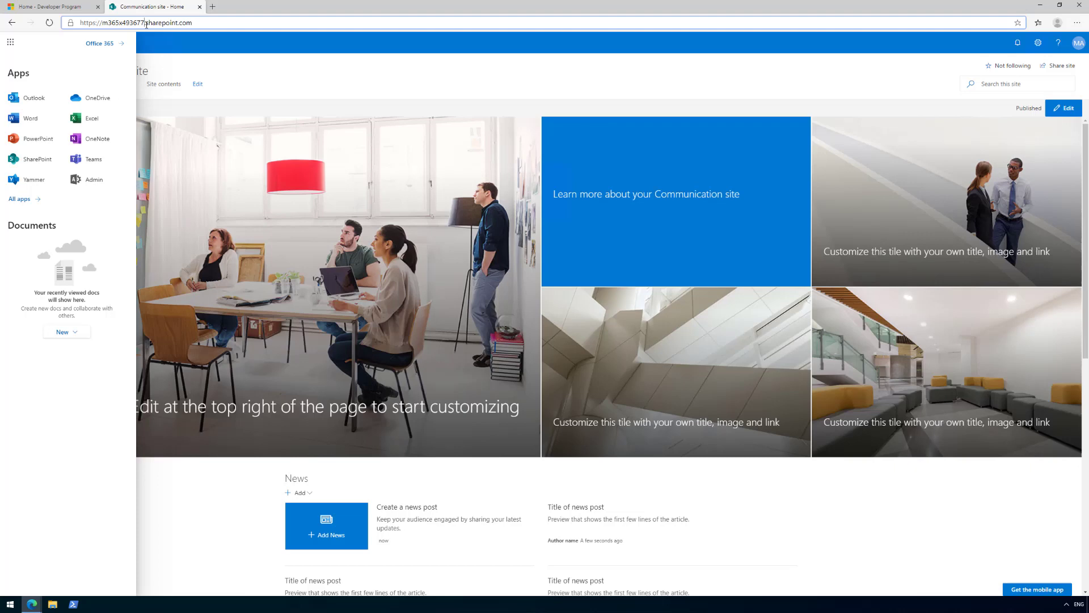
text(-admin)
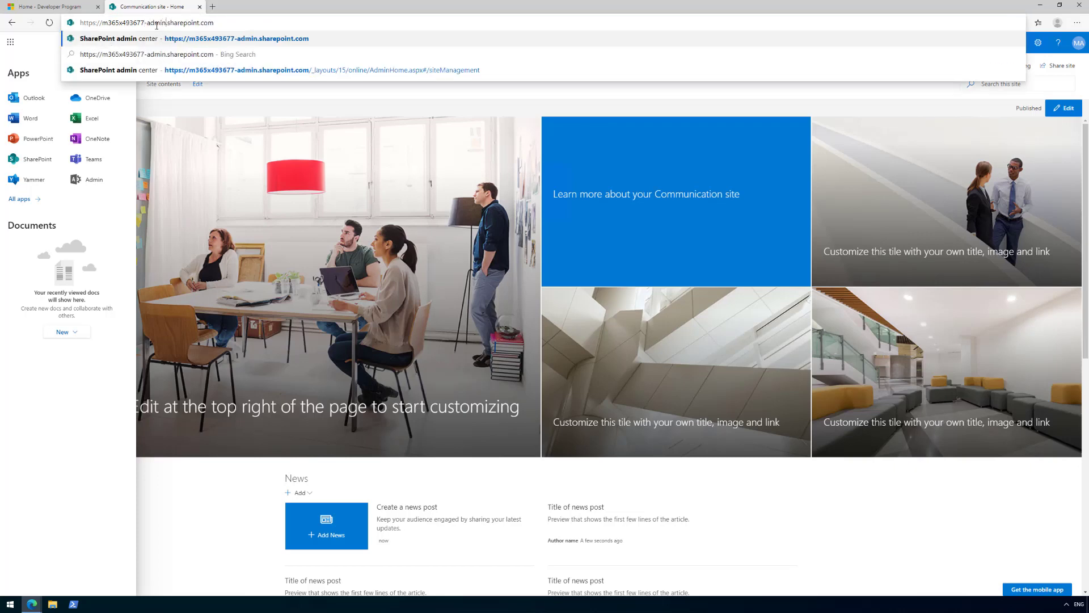
Load the admin center, review Sites > Active sites, then go to Settings.
key(Return)
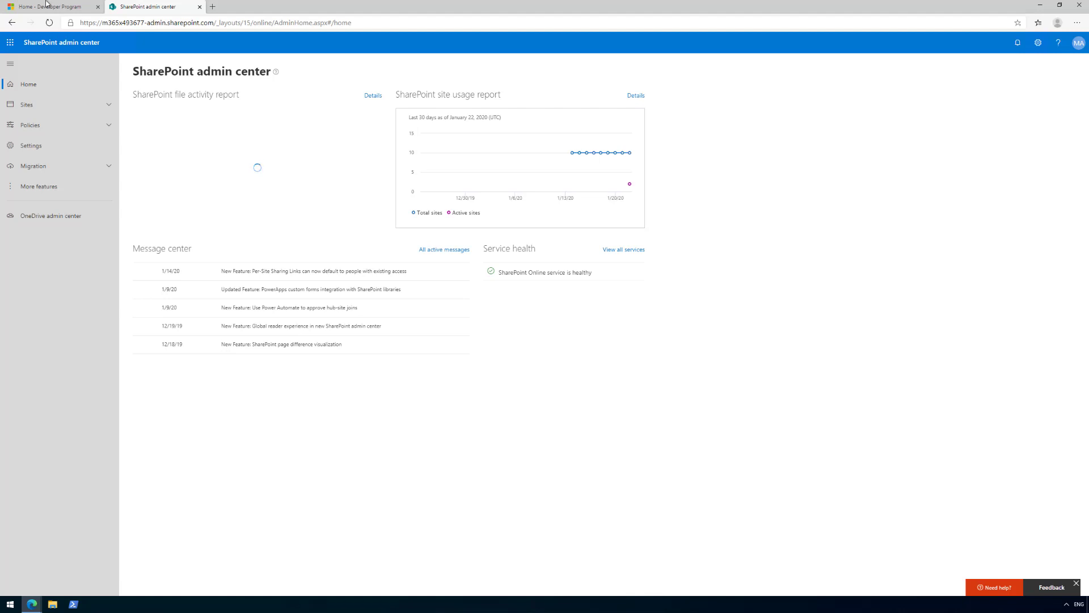
click(28, 109)
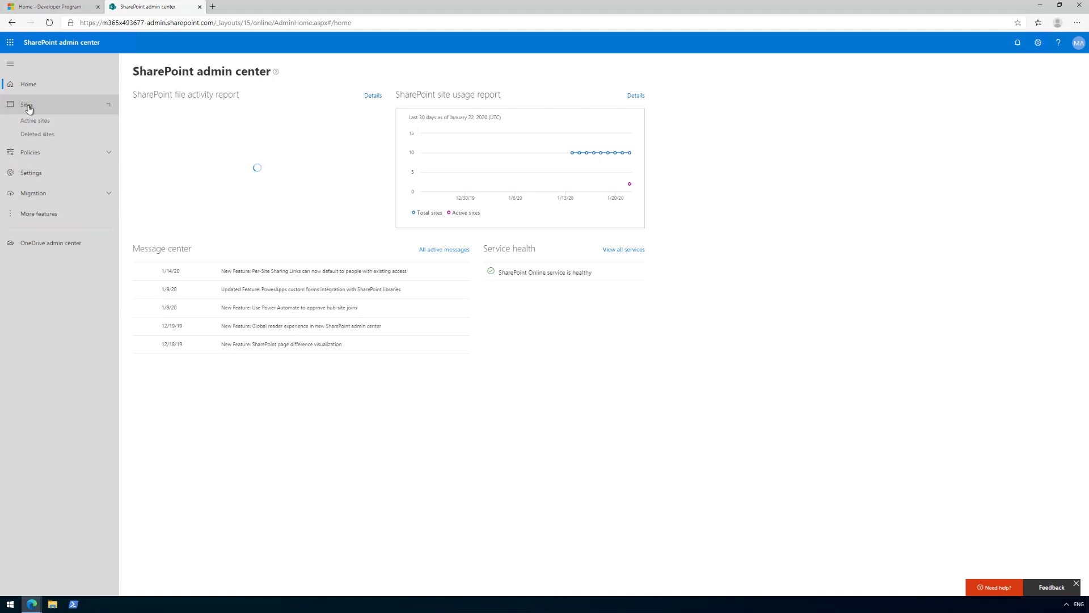
click(34, 123)
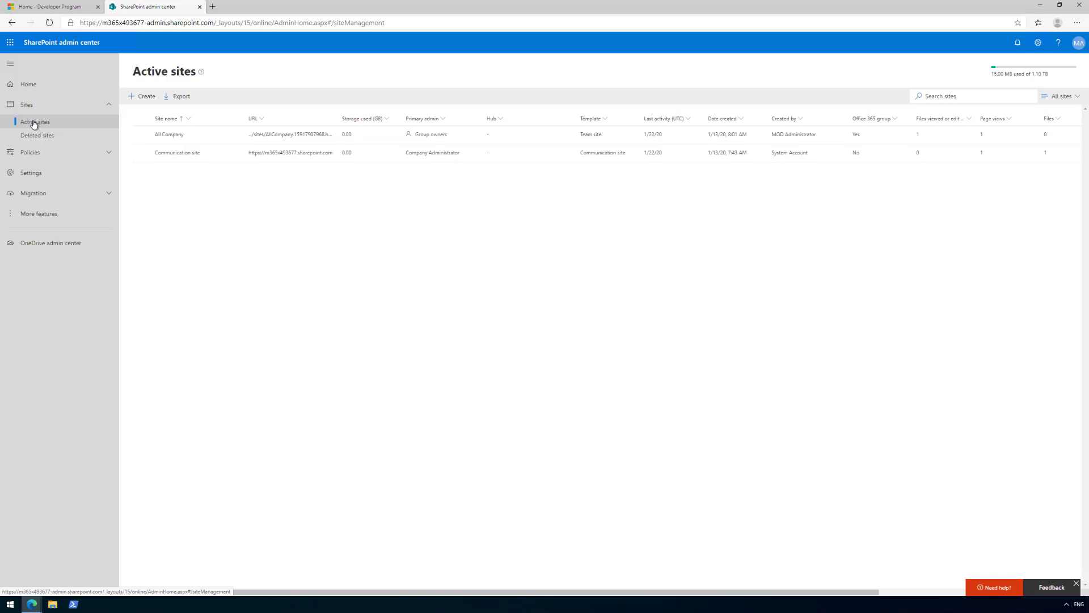
click(40, 176)
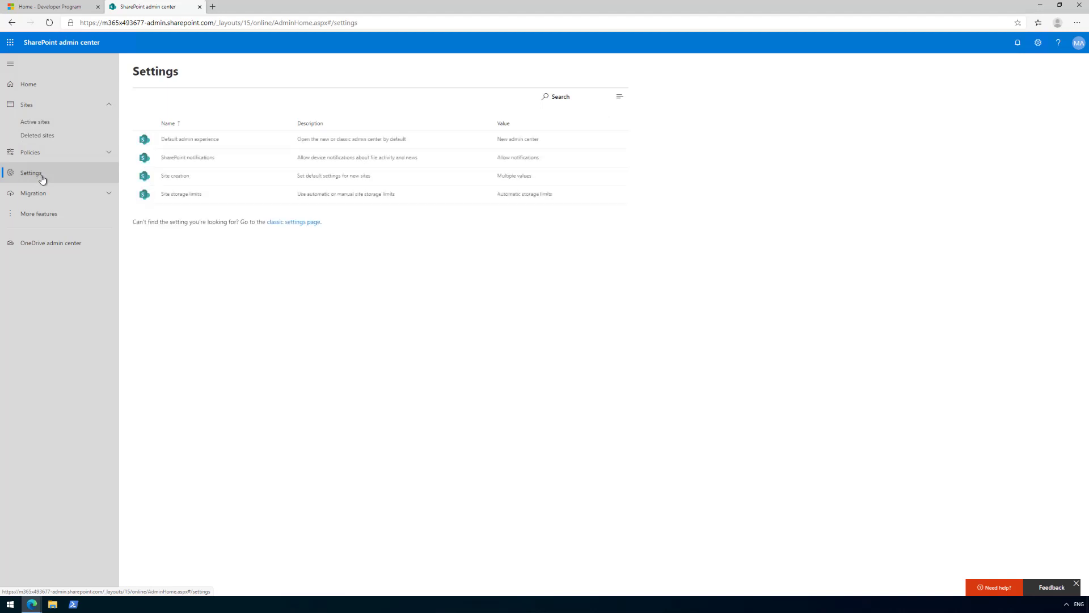
Go to More features in the admin center's left navigation to reach classic Apps.
click(45, 219)
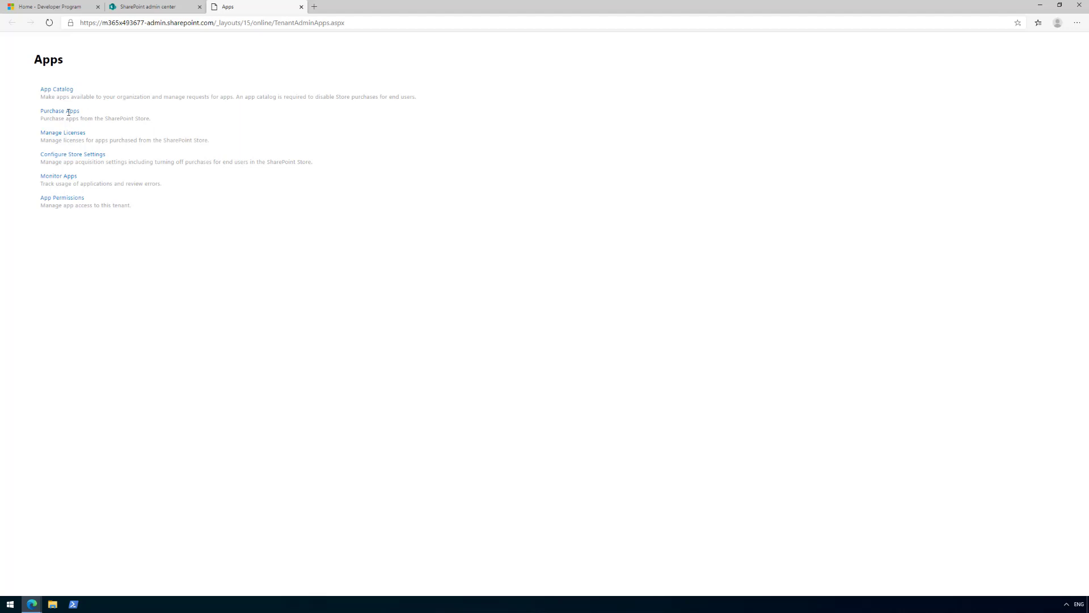
Open App Catalog and confirm 'Create a new app catalog site'.
click(64, 92)
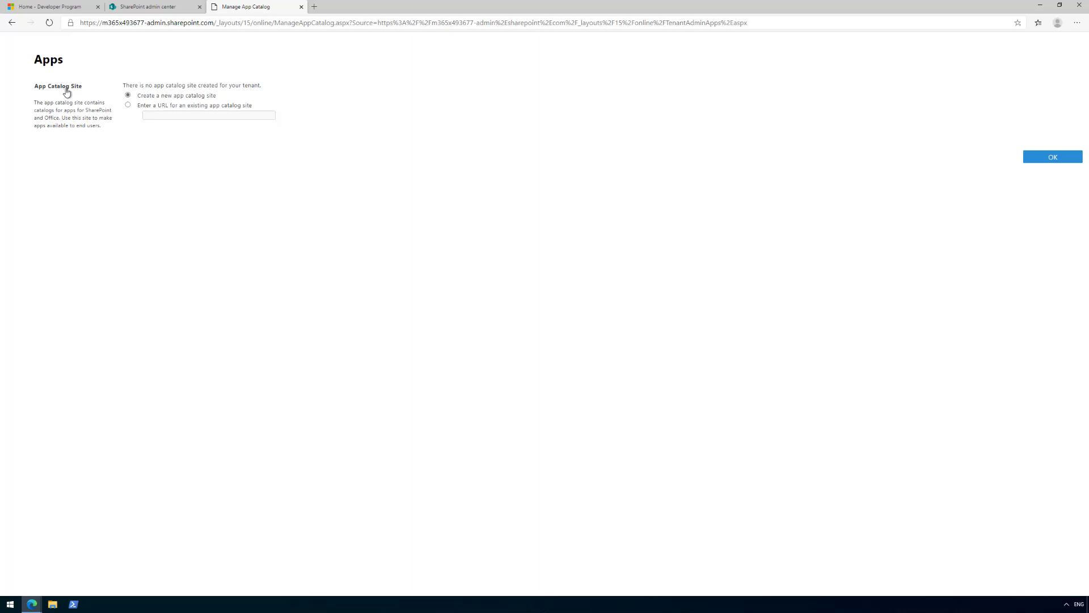
double_click(55, 87)
click(55, 89)
click(1044, 157)
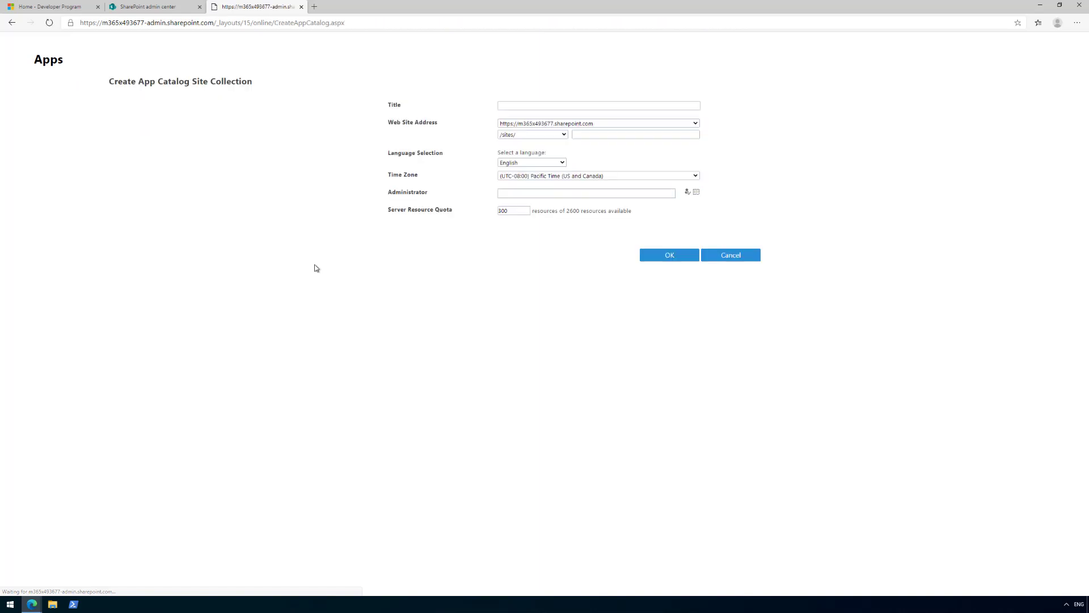
Enter title Apps, URL apps, administrator admin, server resource quota 0, and create the site.
click(517, 105)
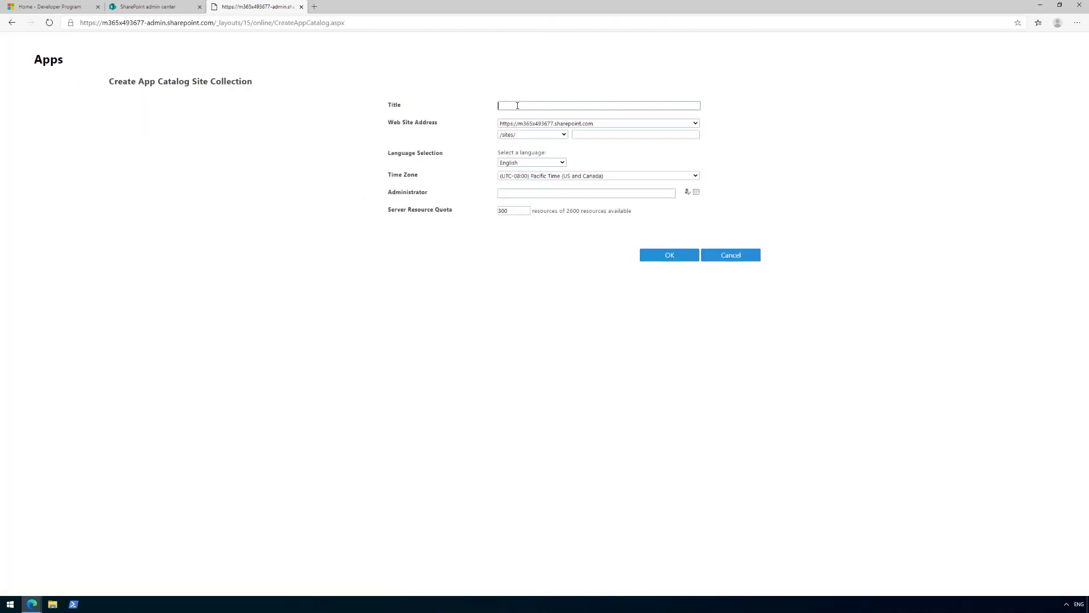
text(Apps)
click(627, 136)
text(apps)
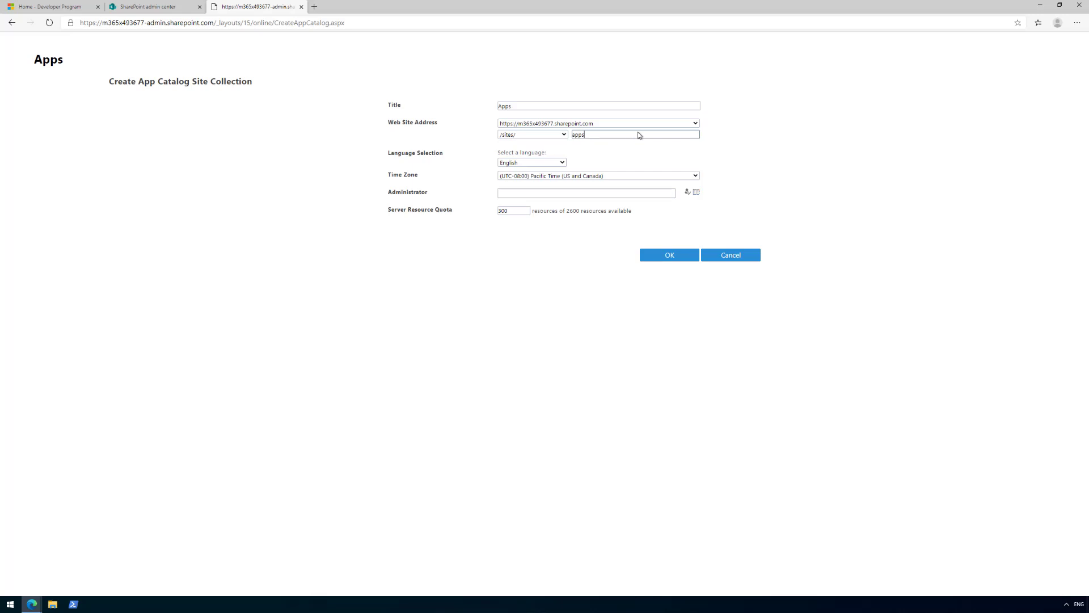
click(812, 175)
click(561, 196)
text(admi)
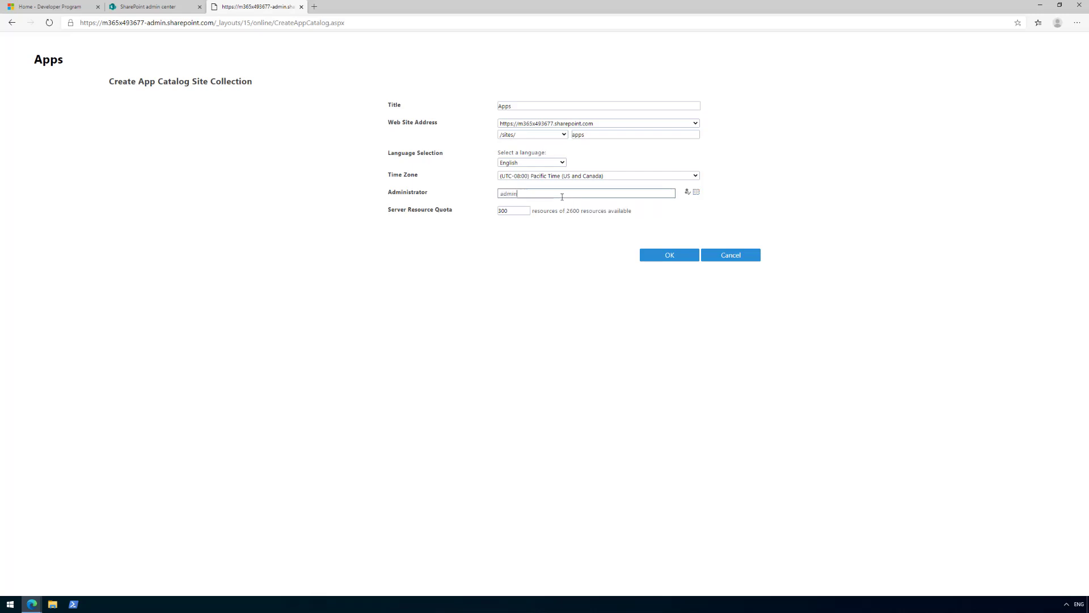
text(n)
key(Tab)
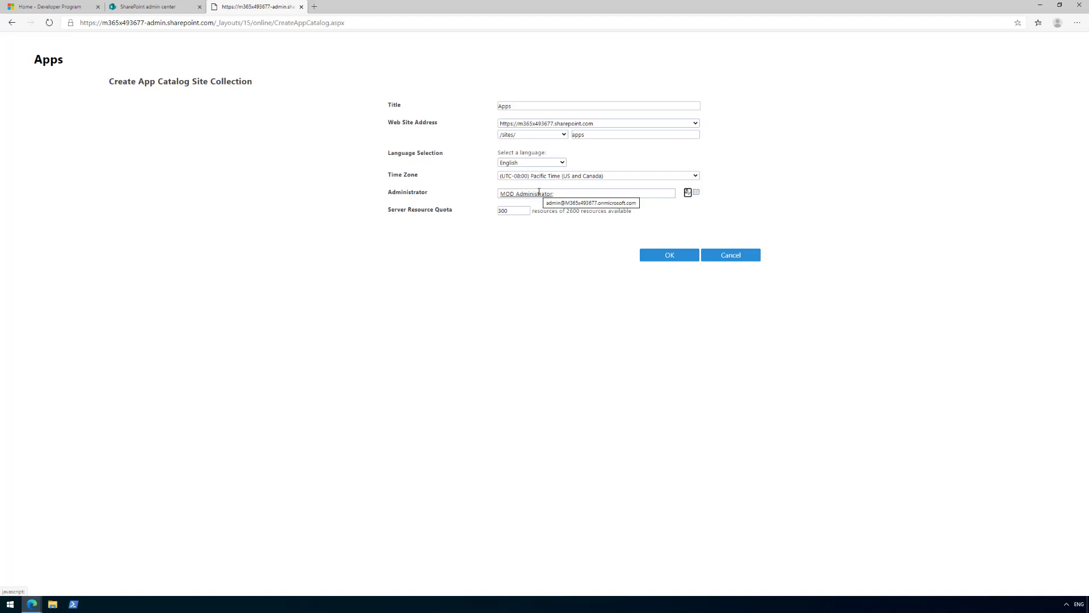
double_click(506, 210)
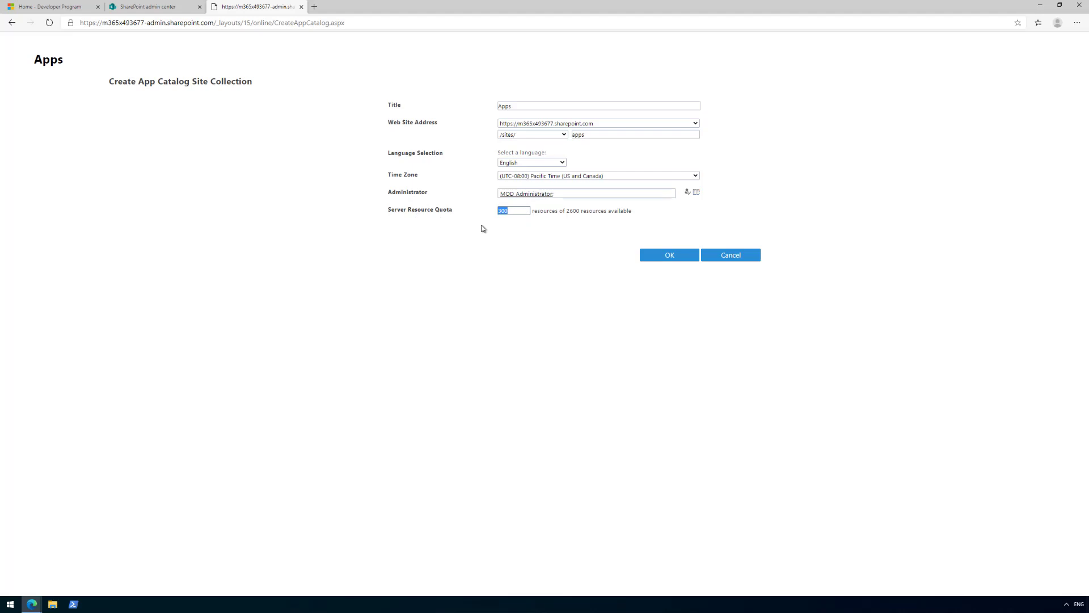
text(0)
click(661, 256)
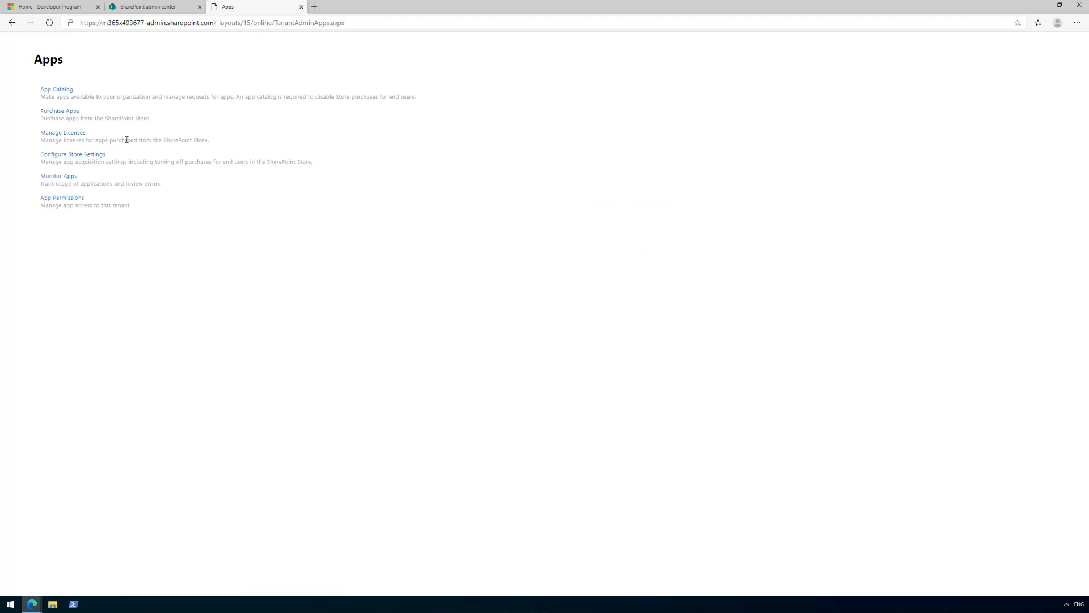
Back in the admin center tab, reopen Active sites to find the new Apps catalog site.
click(162, 8)
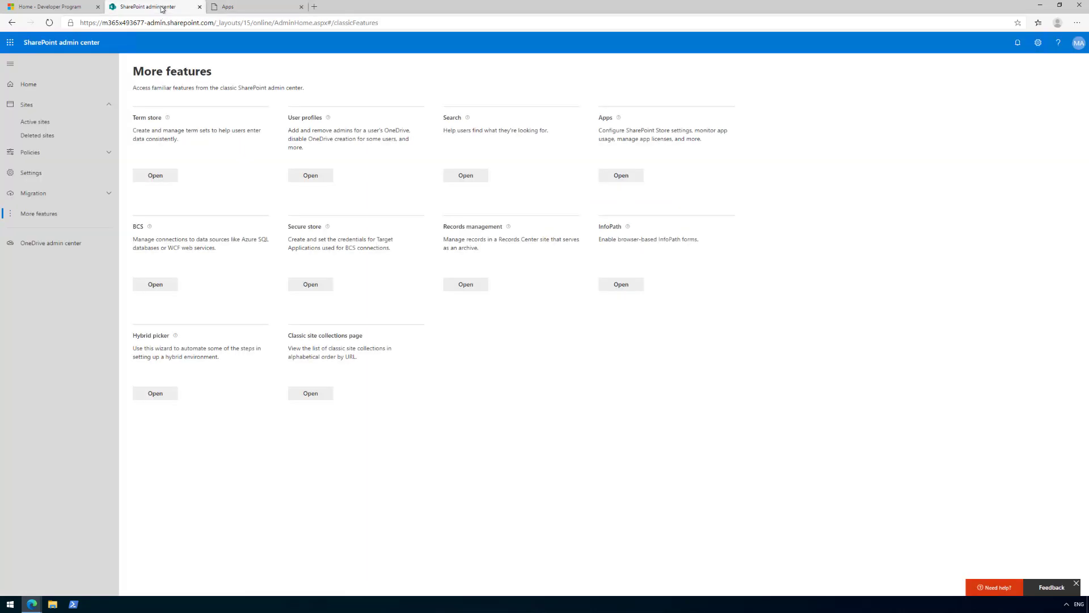
click(38, 125)
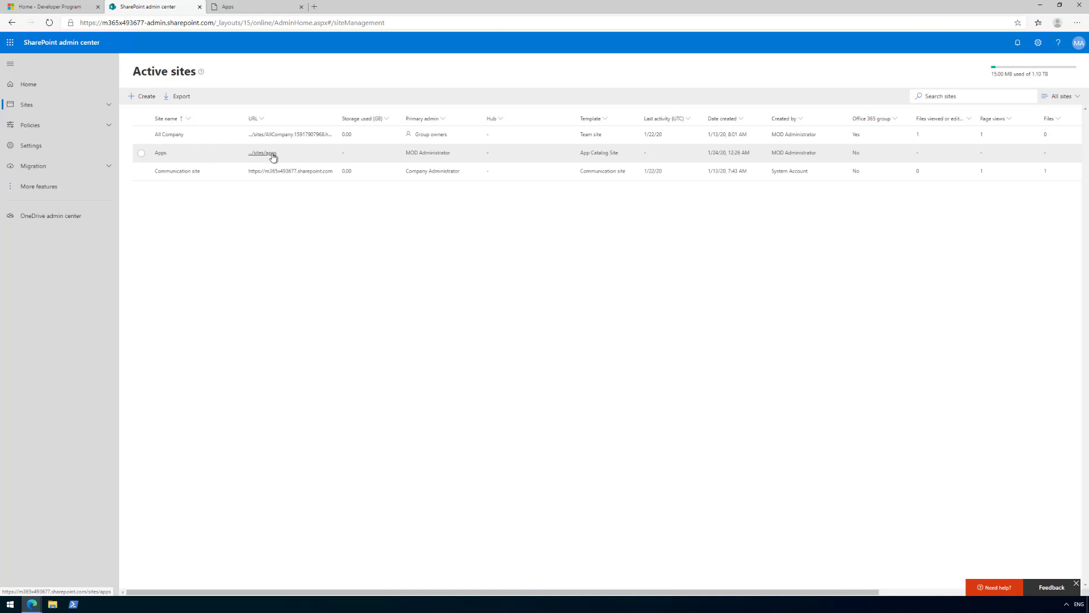
Open the /sites/apps app catalog site and its empty Apps for SharePoint library.
click(272, 154)
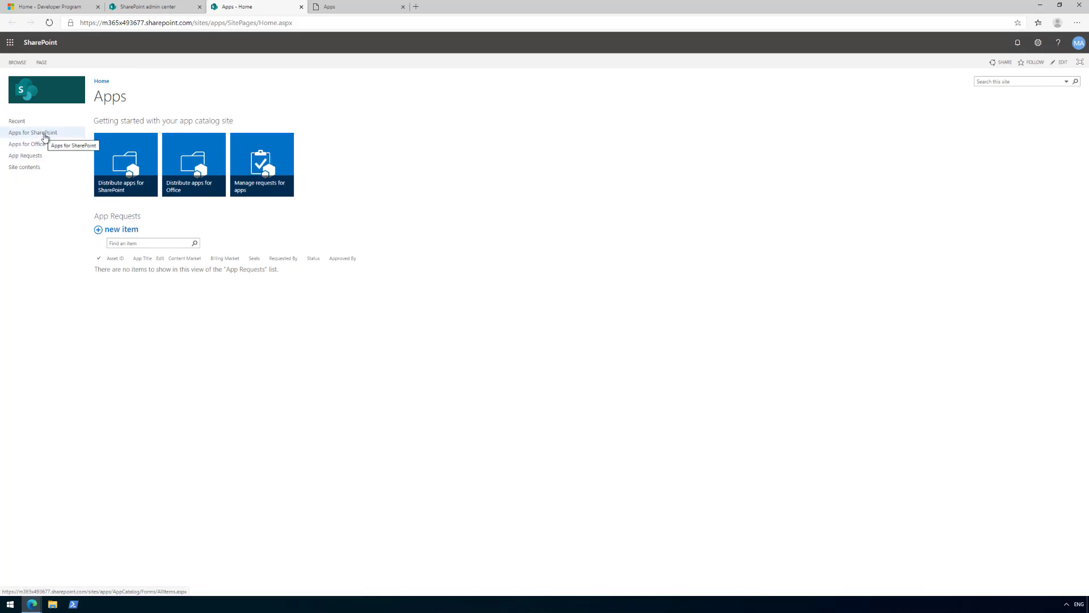
click(45, 137)
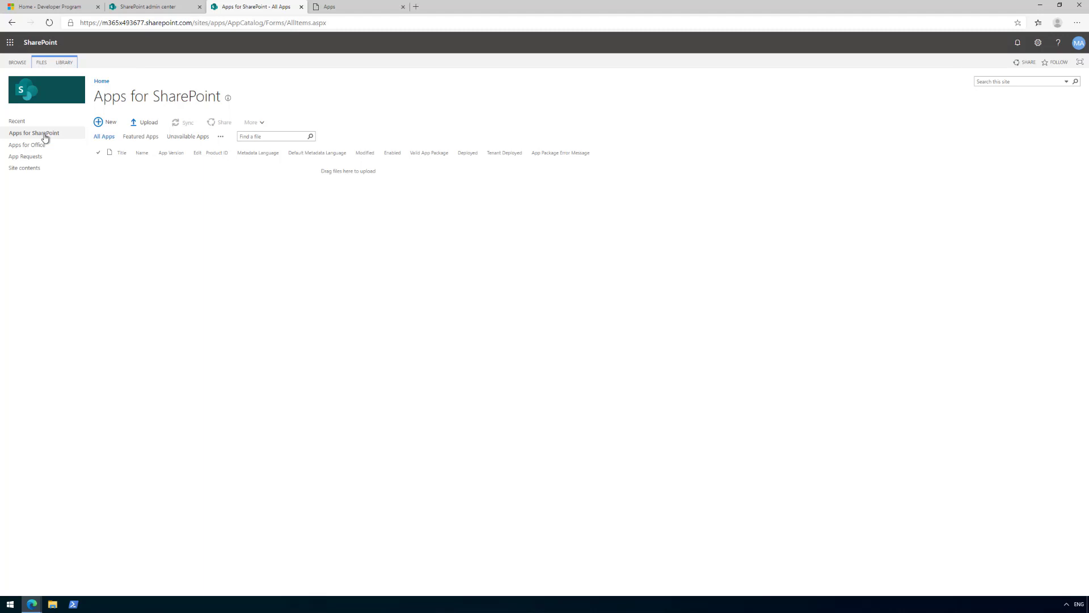
Go back to the SharePoint admin center's Active sites list from the app catalog.
click(146, 7)
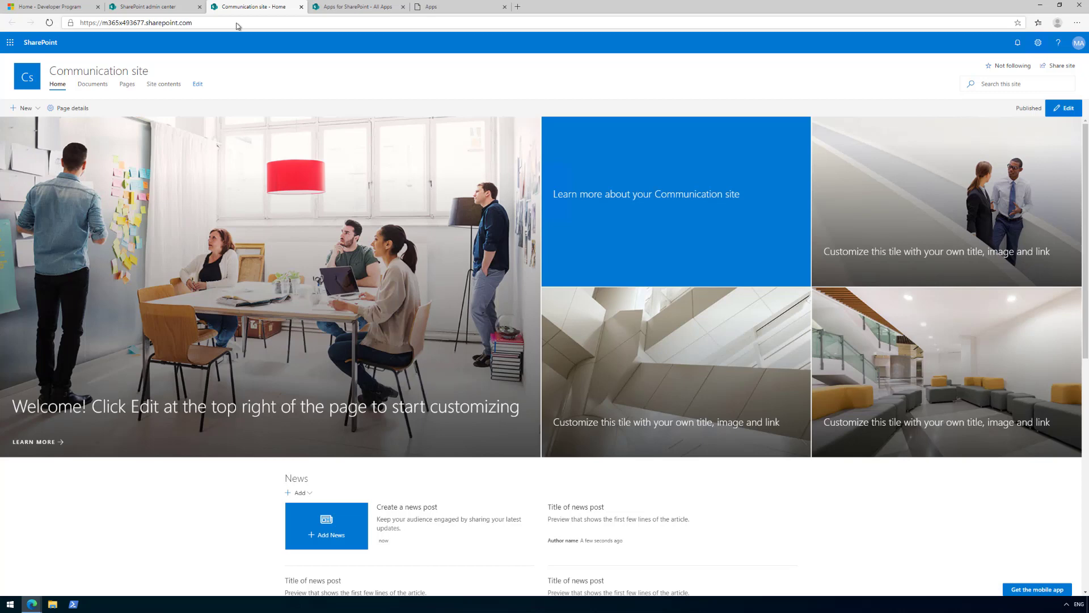
click(166, 10)
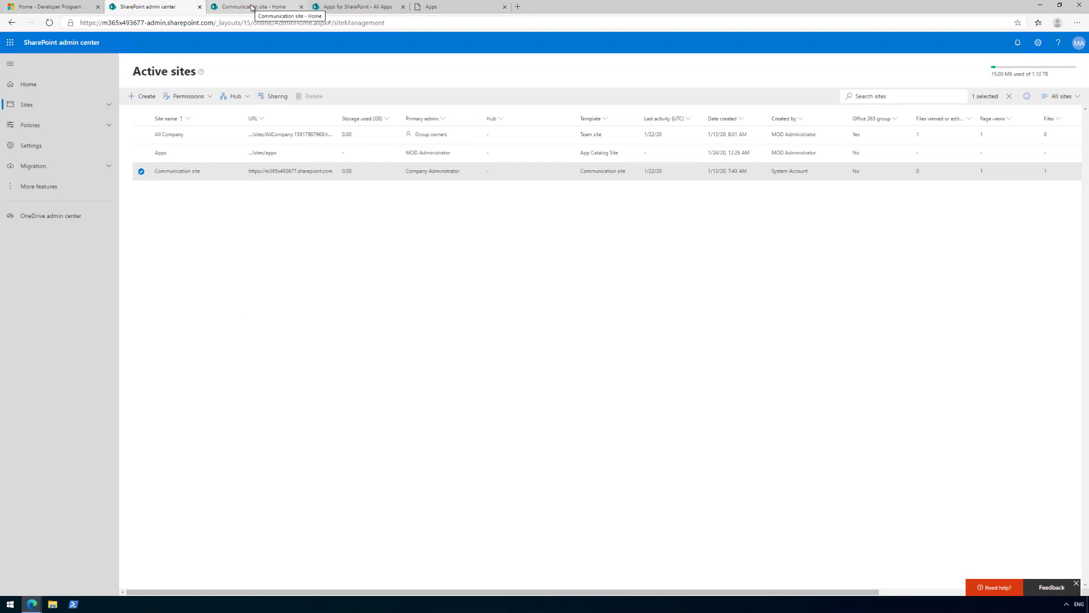
Start a new site from Active sites to show the Create a site panel.
click(141, 98)
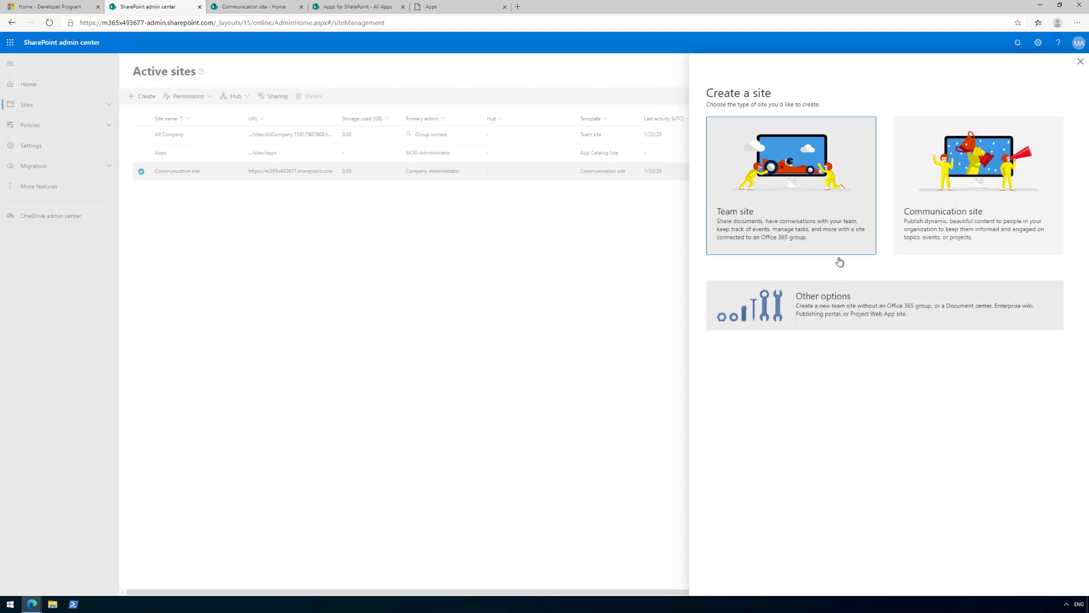
Set up a Team site named 'group' with the administrator account as group owner, then continue.
click(803, 195)
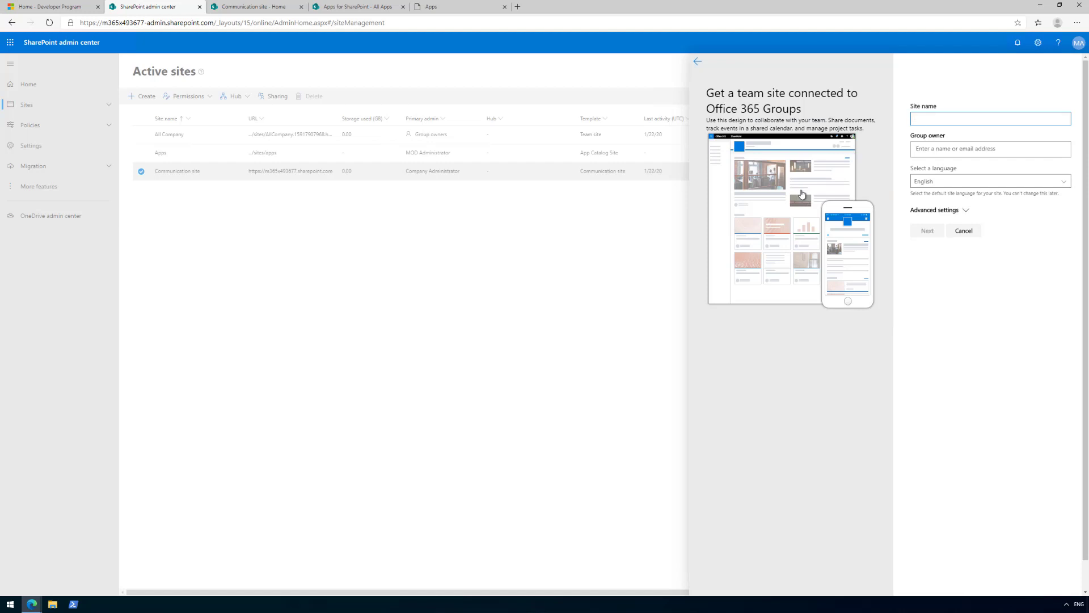
text(gr)
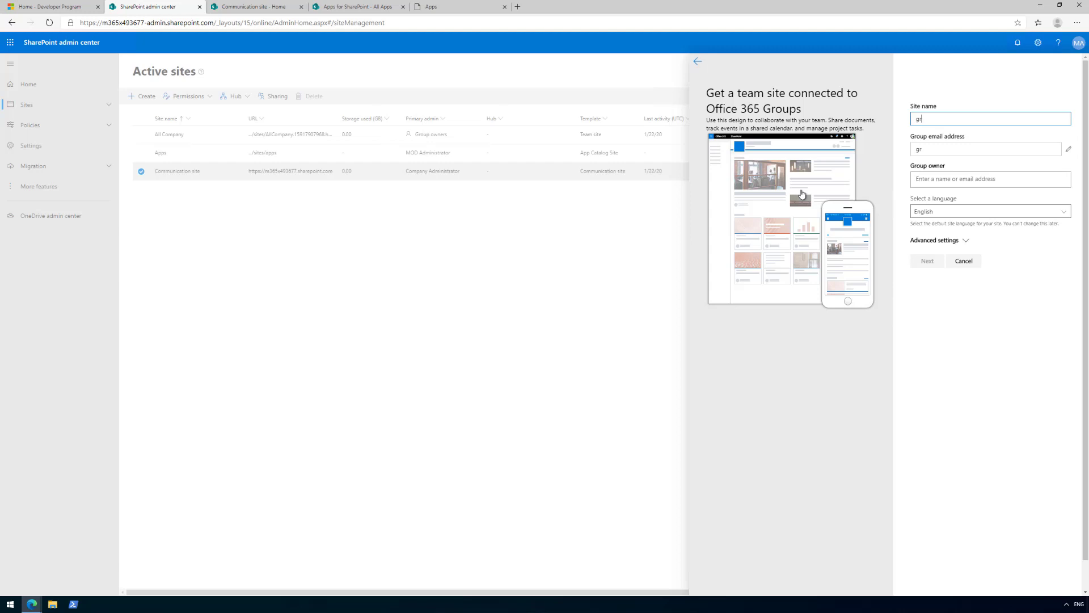
text(oup)
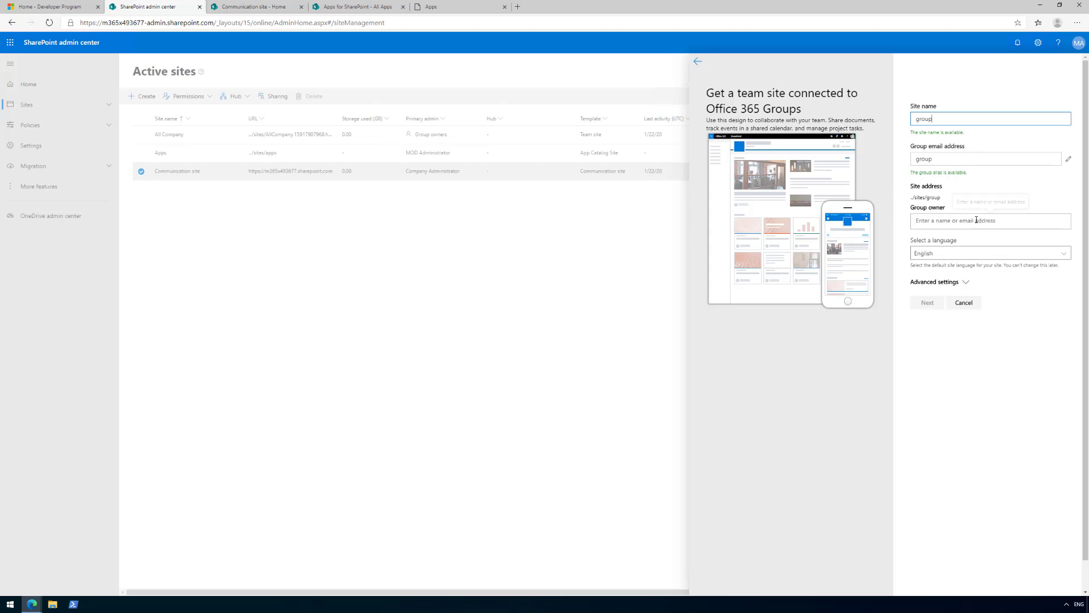
click(997, 223)
text(admin)
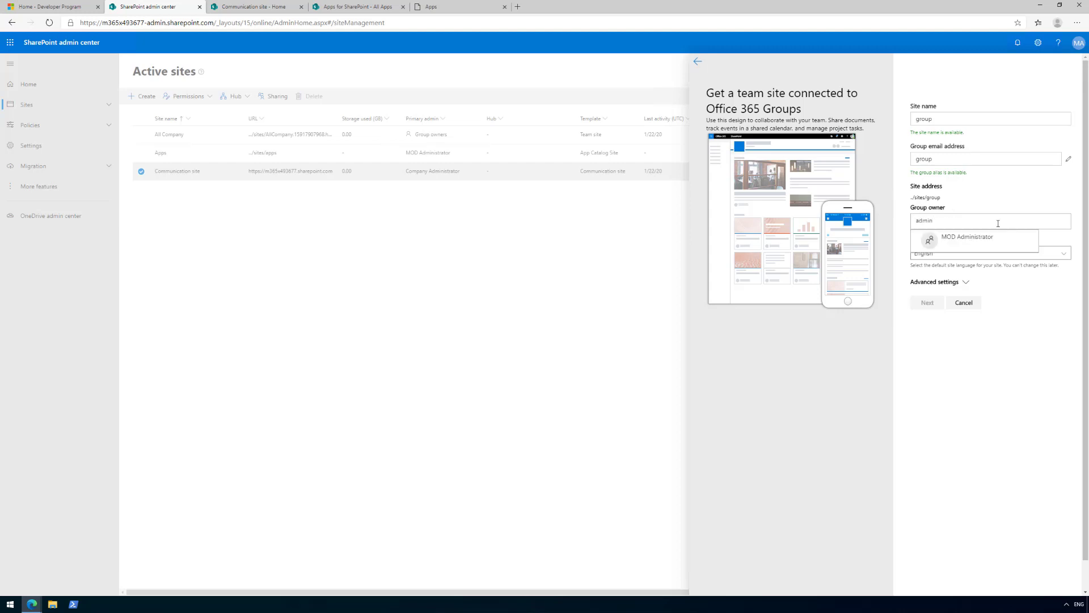
click(990, 236)
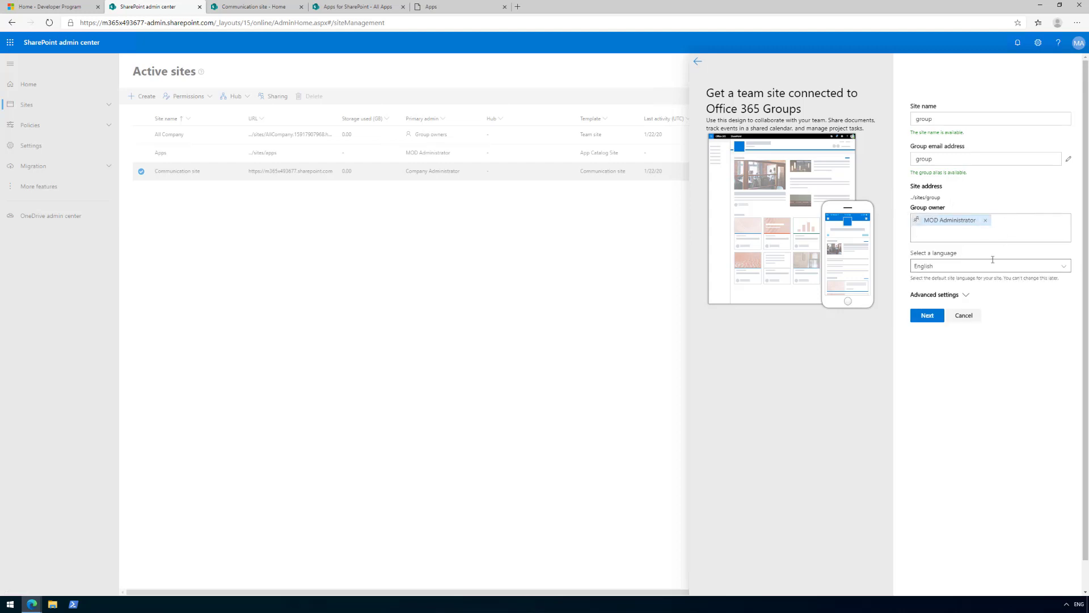
click(929, 315)
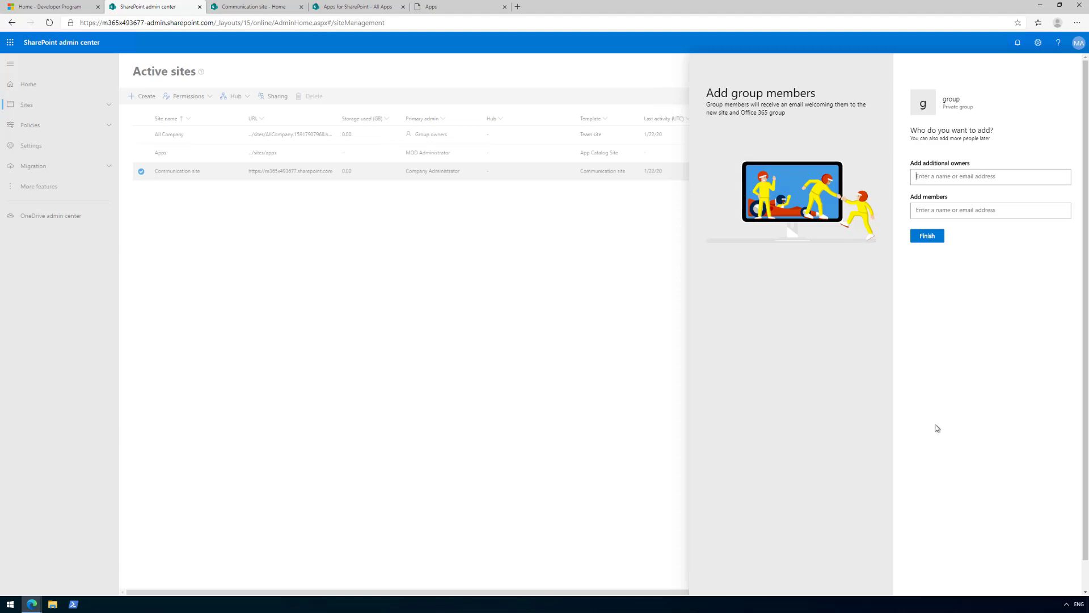
Finish creating the 'group' team site without adding extra members.
click(924, 243)
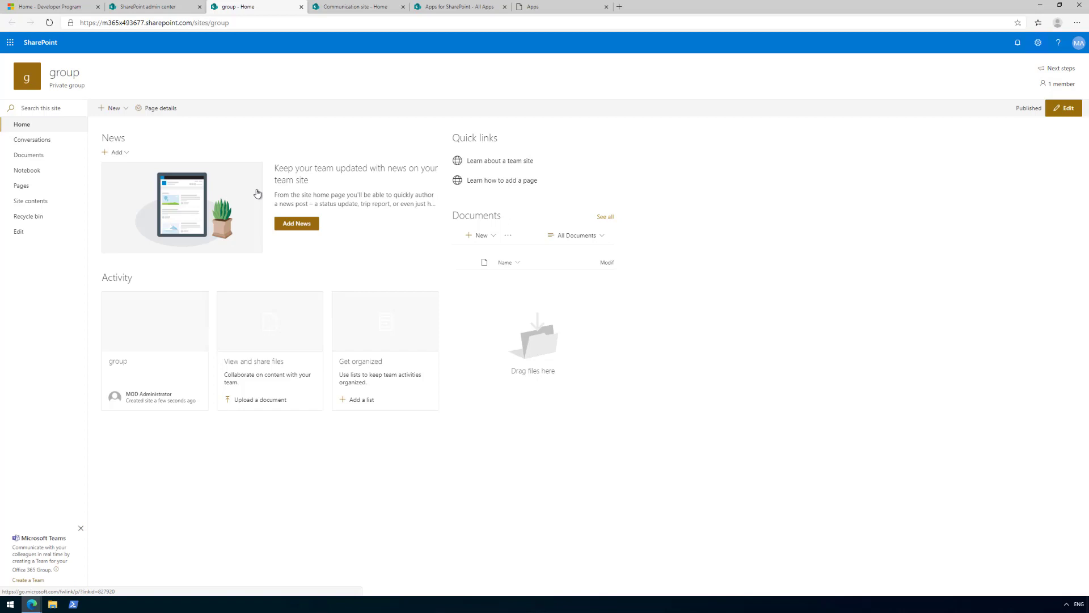
Append /_layouts/workbench.aspx to the group site URL and load the workbench.
click(306, 22)
click(306, 22)
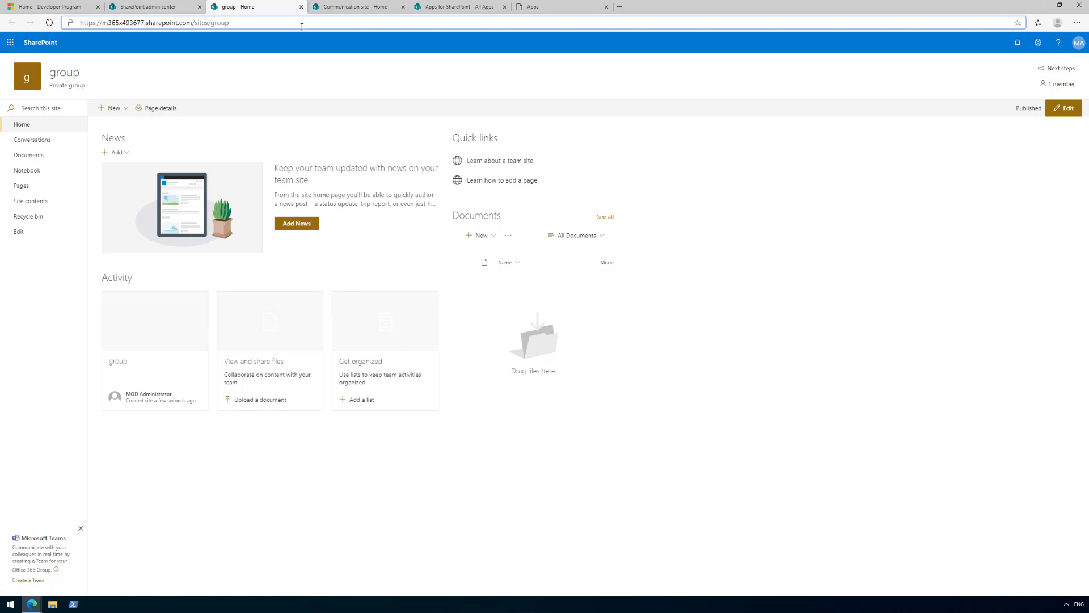
text(/)
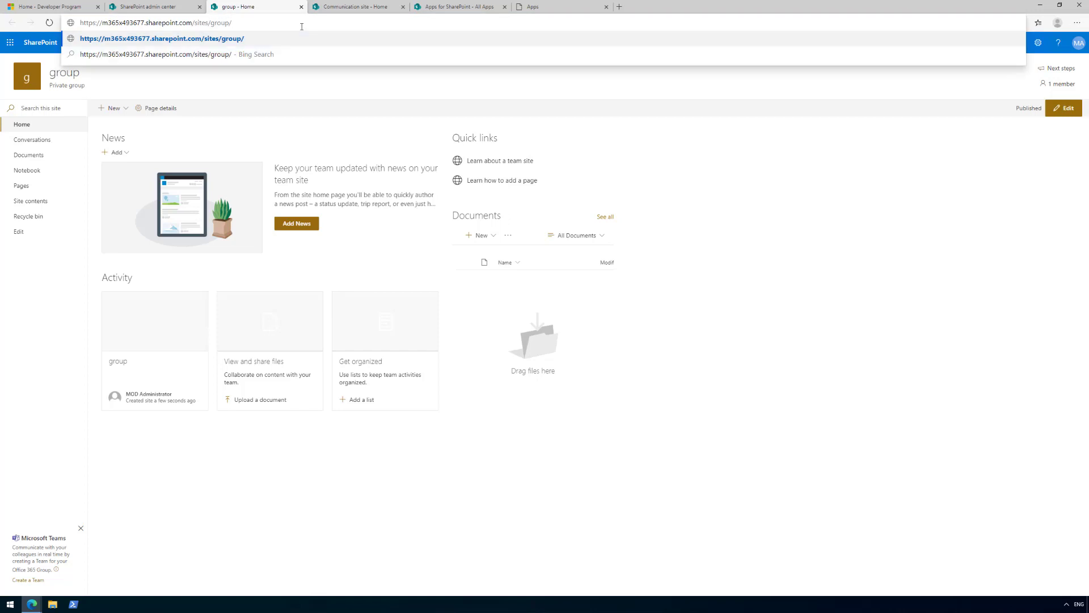
text(_layouts/w)
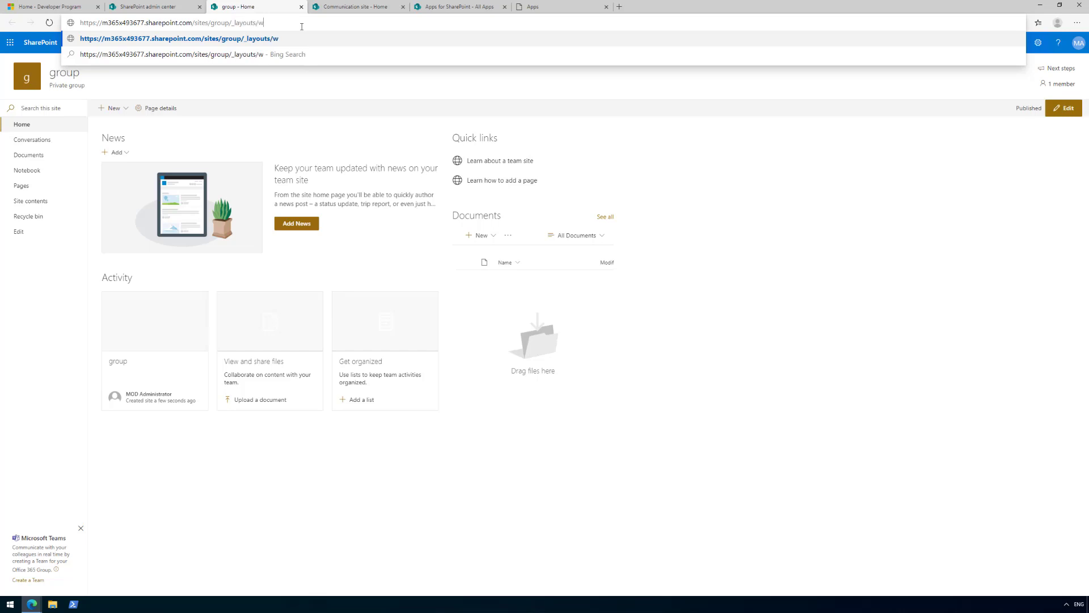
text(orkbench.aspx)
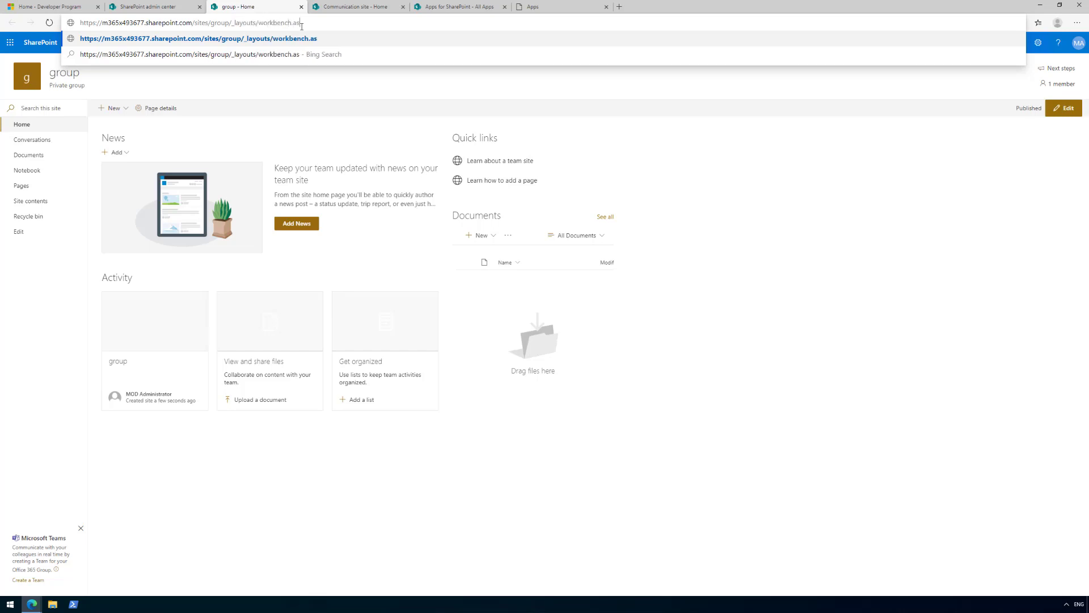
key(Return)
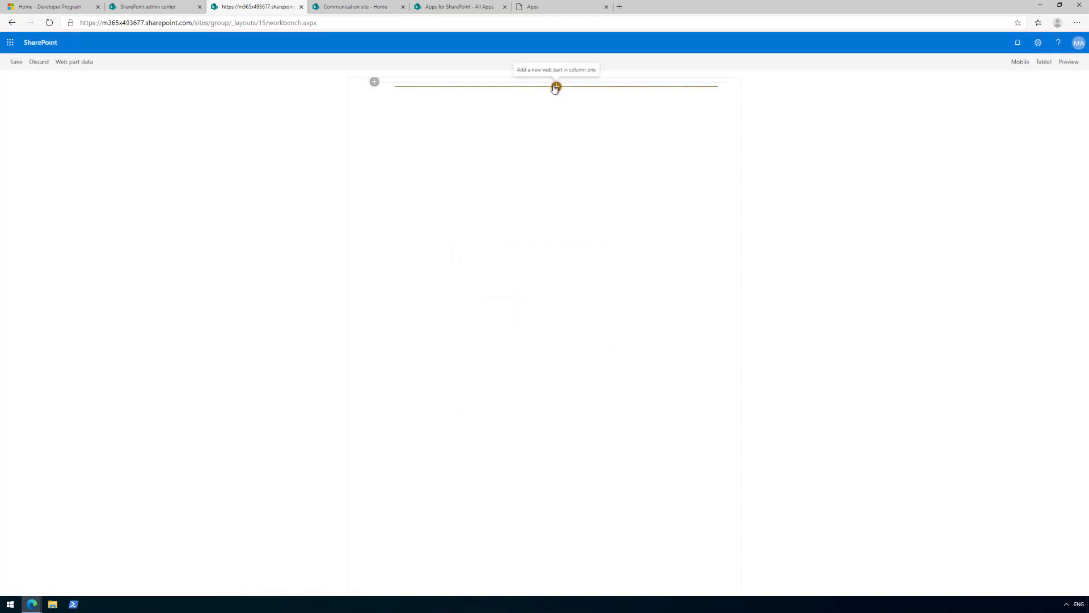
Add a Highlighted content web part, check the tablet preview, and keep the Grid layout.
click(555, 88)
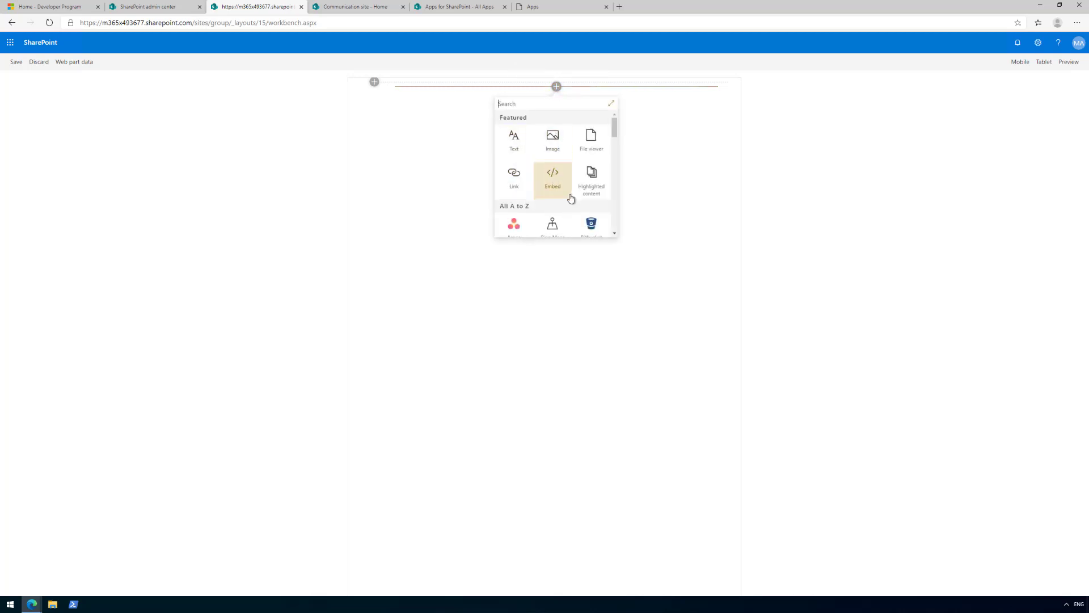
click(591, 182)
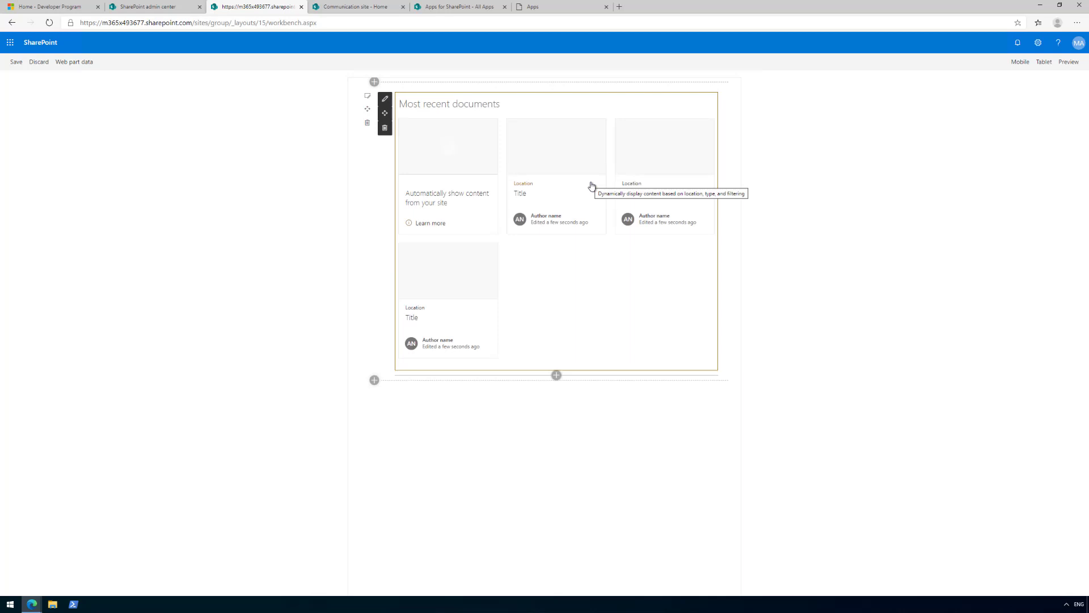
click(385, 100)
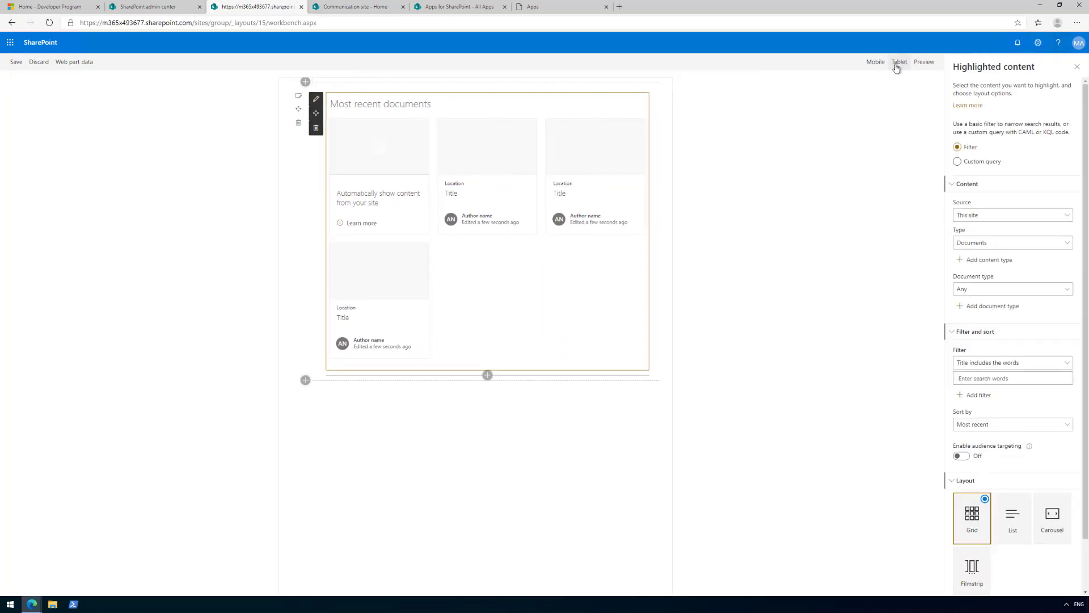
click(897, 63)
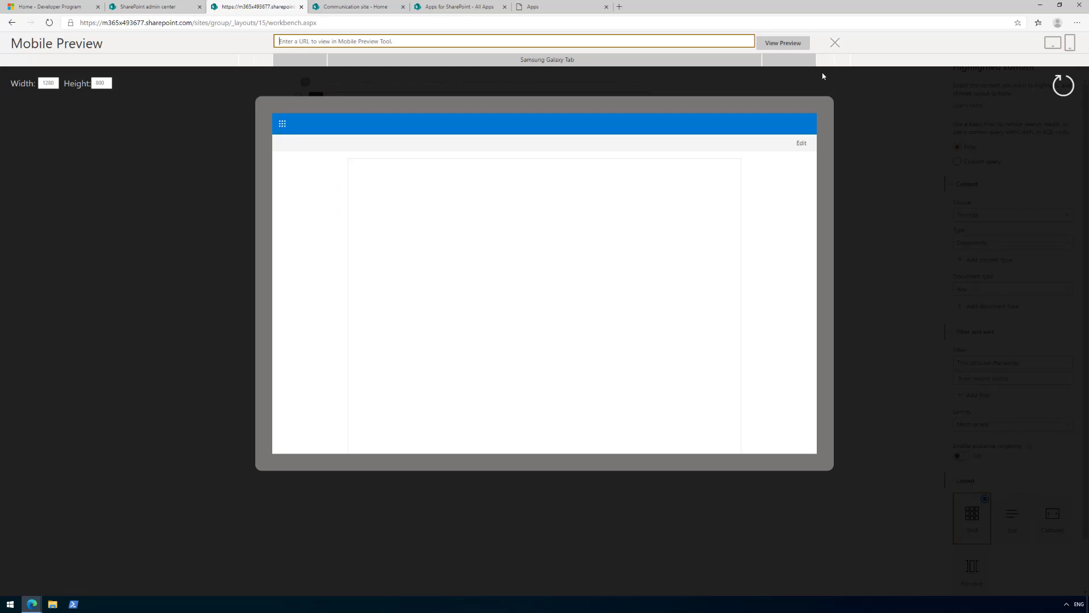
click(835, 44)
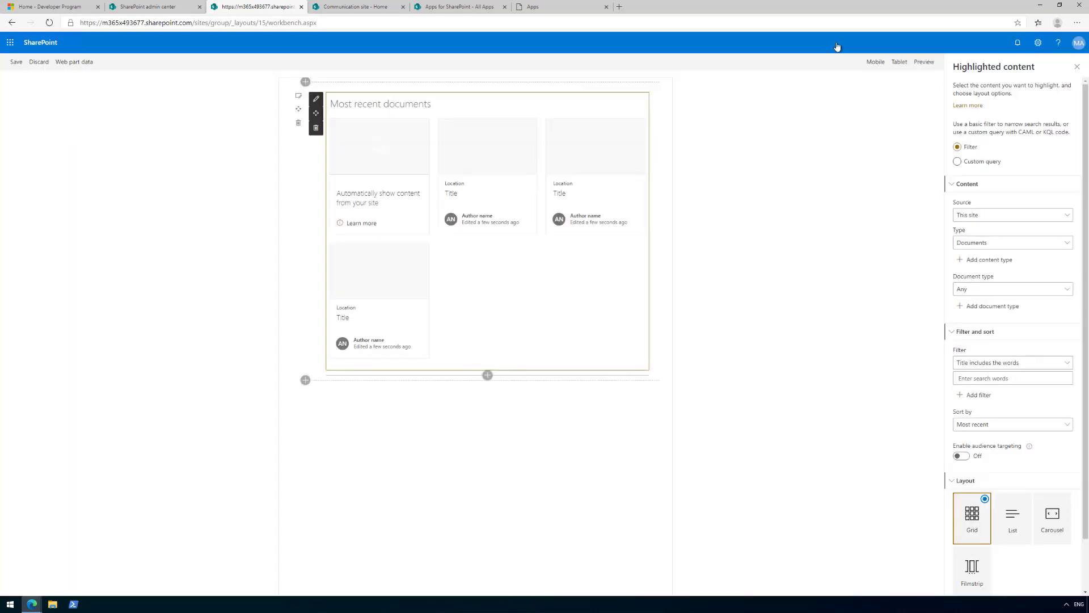
click(1002, 520)
click(973, 521)
Browse the web part toolbox below Highlighted content, then select the workbench page address.
click(487, 375)
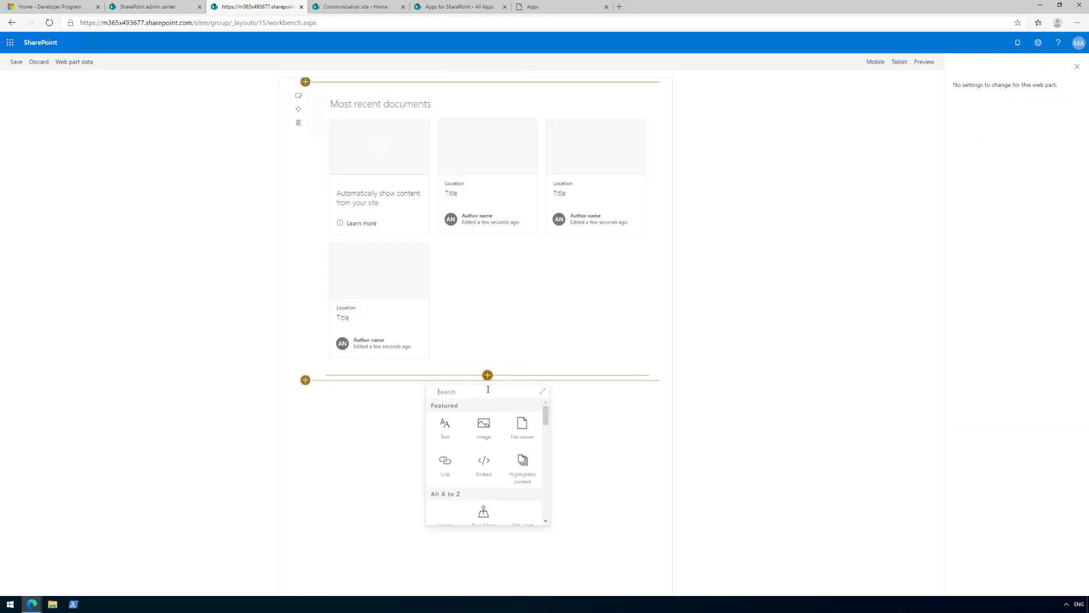
scroll(488, 437, down, 3)
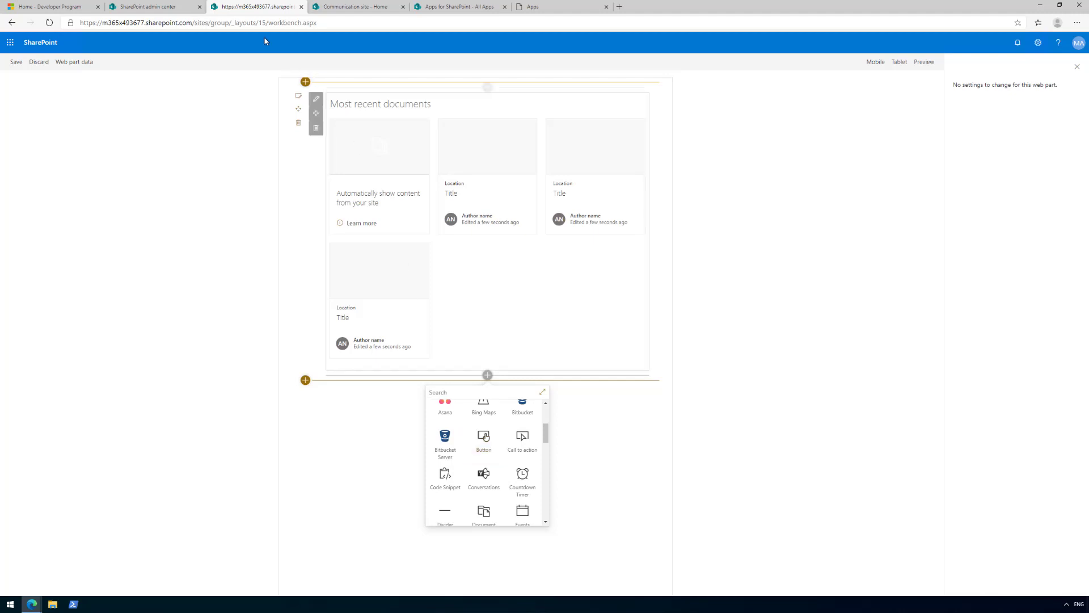
click(199, 22)
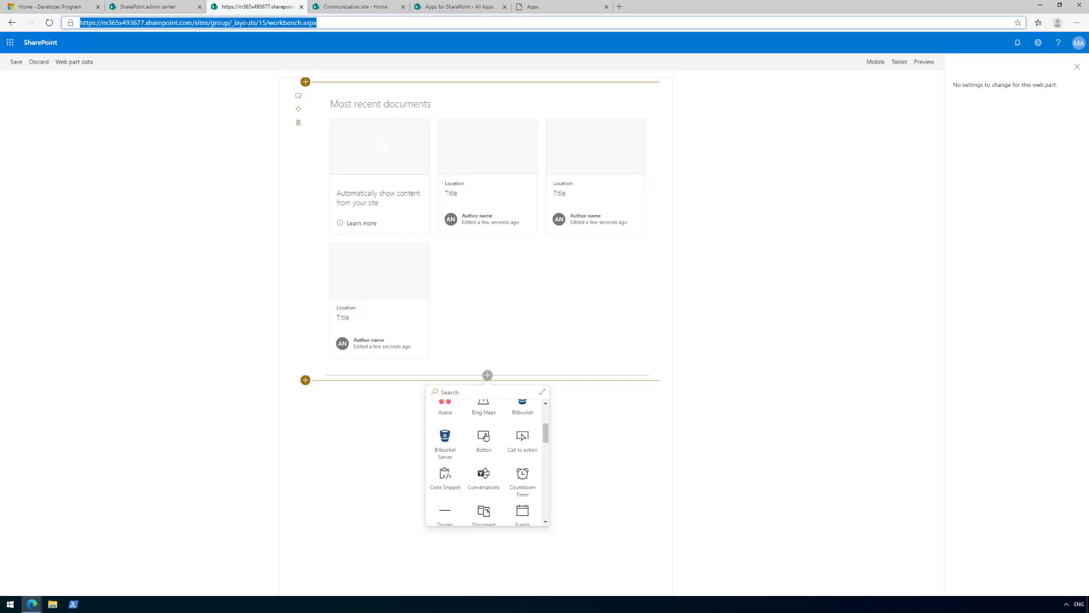